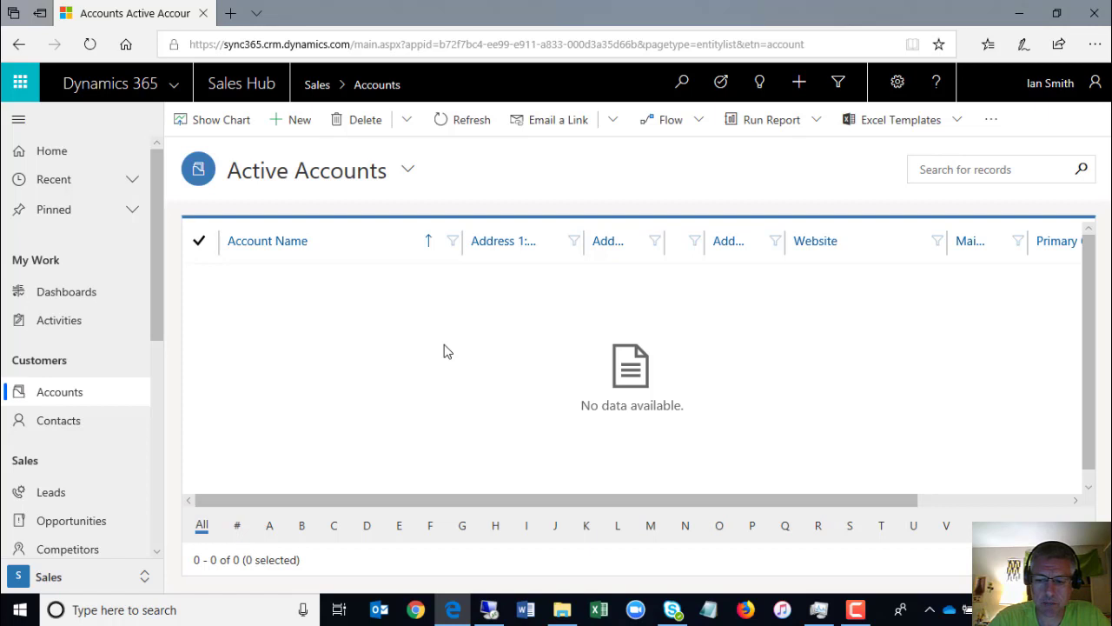
Show the Active Accounts list full screen with the navigation pane collapsed, sorted by Account Name in descending order
key("F11")
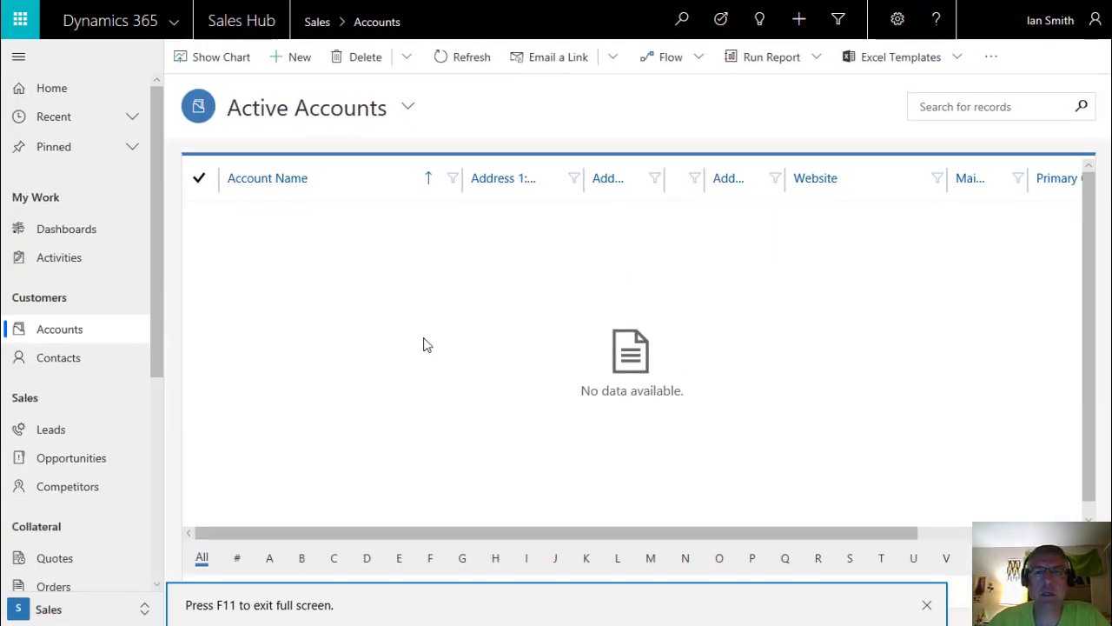
left_click(18, 57)
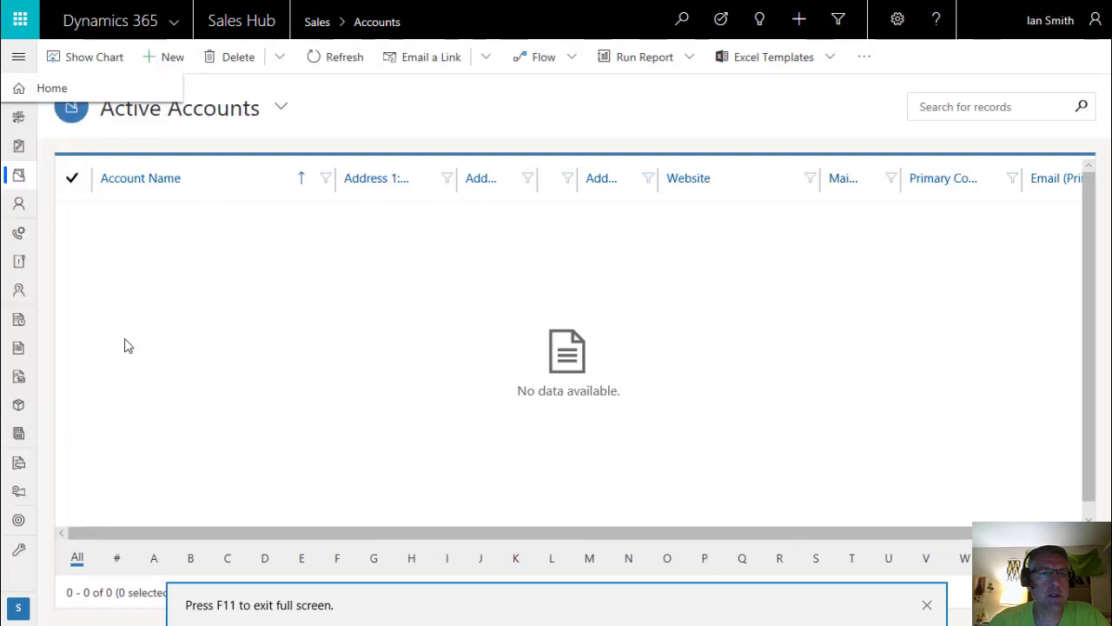
left_click(174, 183)
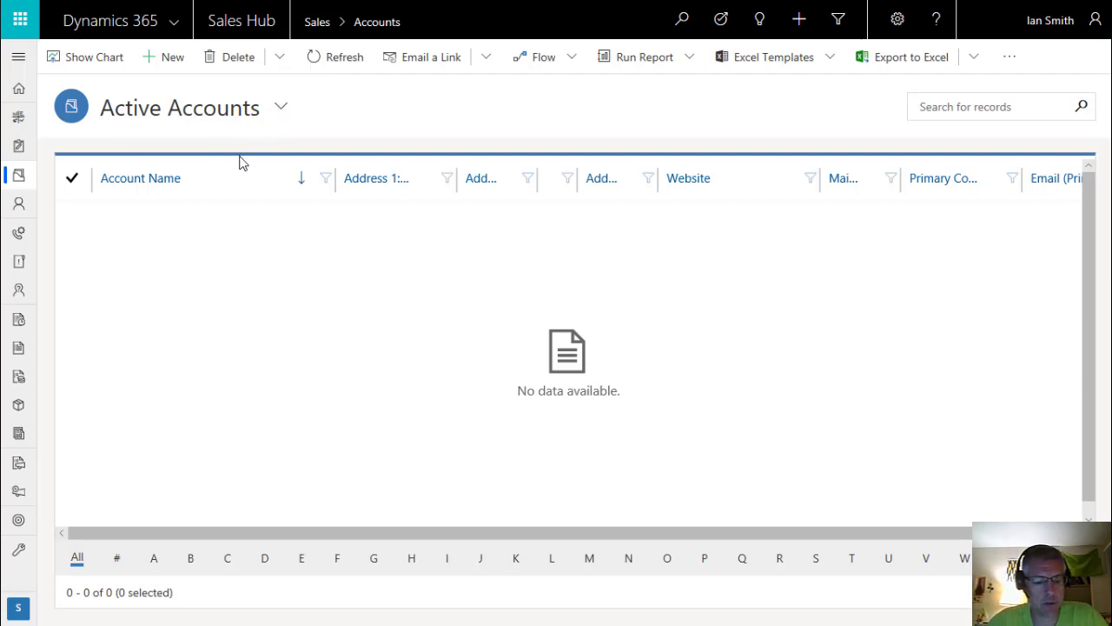
Switch to Visual Studio in the sync-sql2014 remote session and bring the start of the data flow into view
key("alt+Tab")
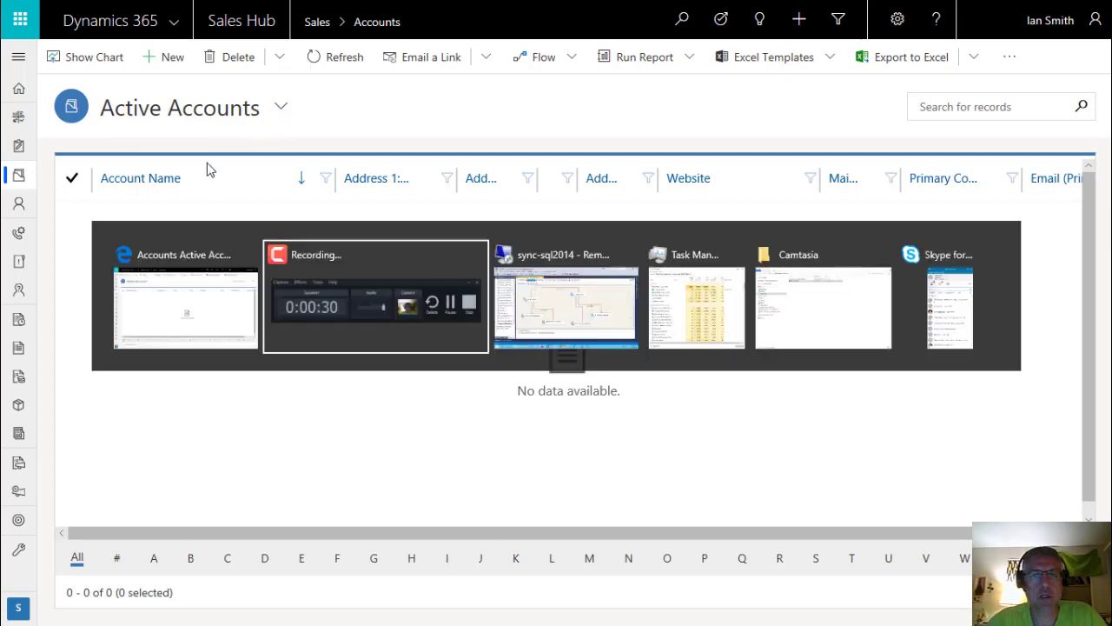
key("alt+Tab")
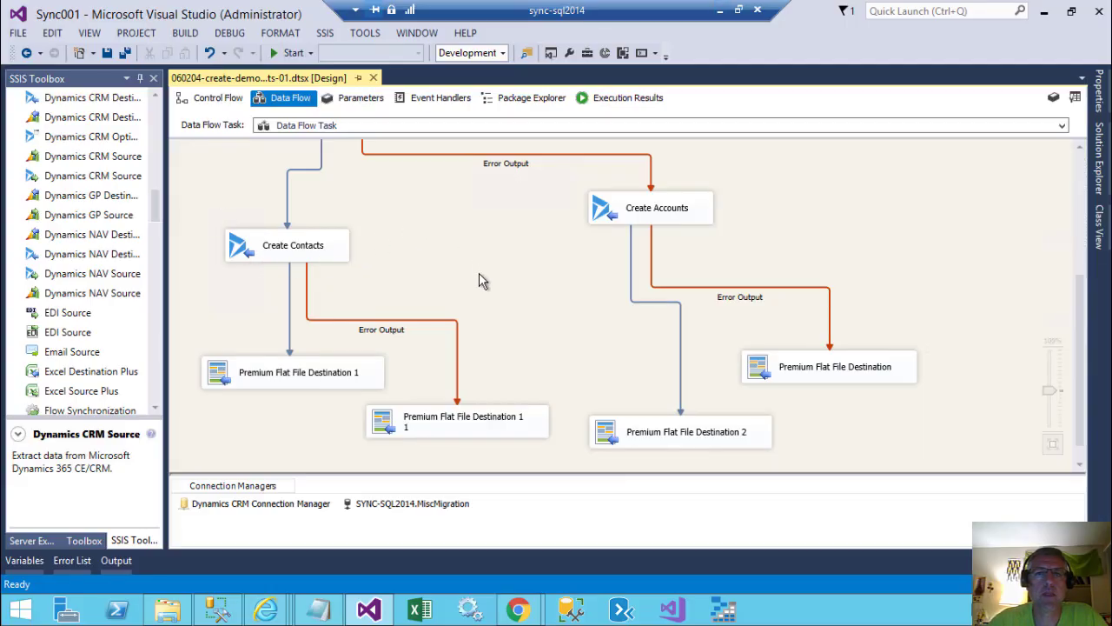
scroll(479, 274, "up", 5)
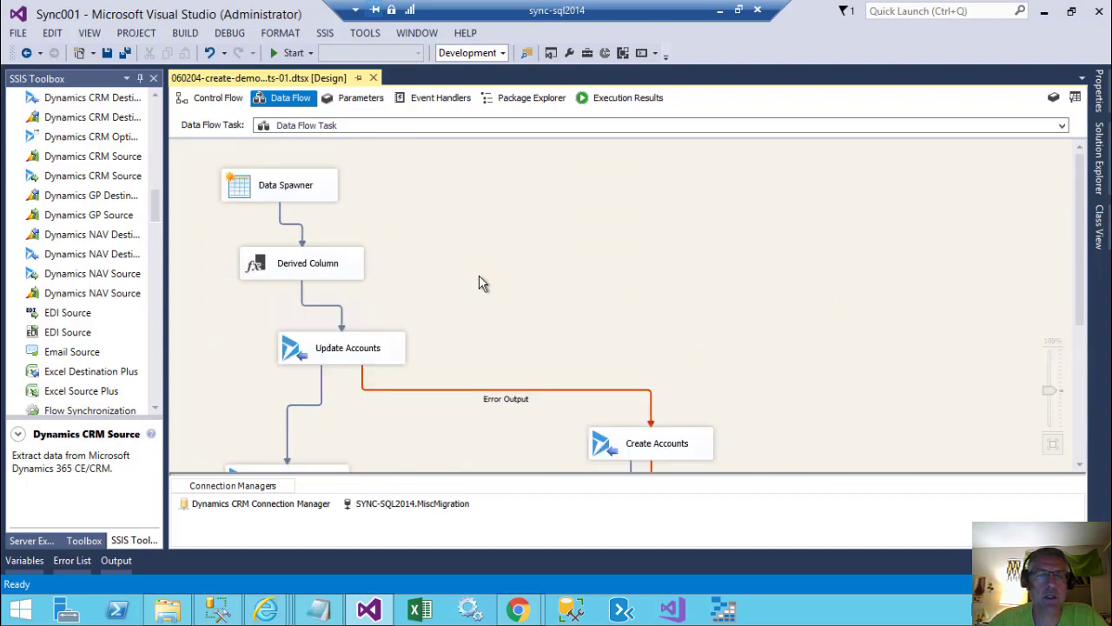
Review the Data Spawner's CompanyName, AccountGUID, Gender, FirstName and LastName column settings, then close its editor without saving
double_click(242, 198)
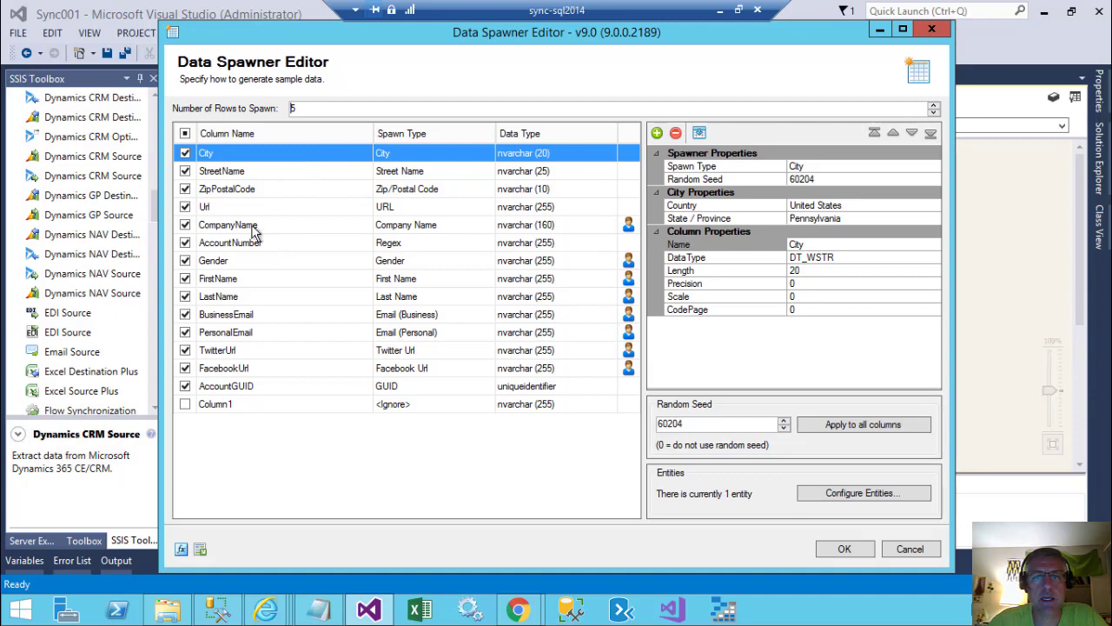
left_click(252, 227)
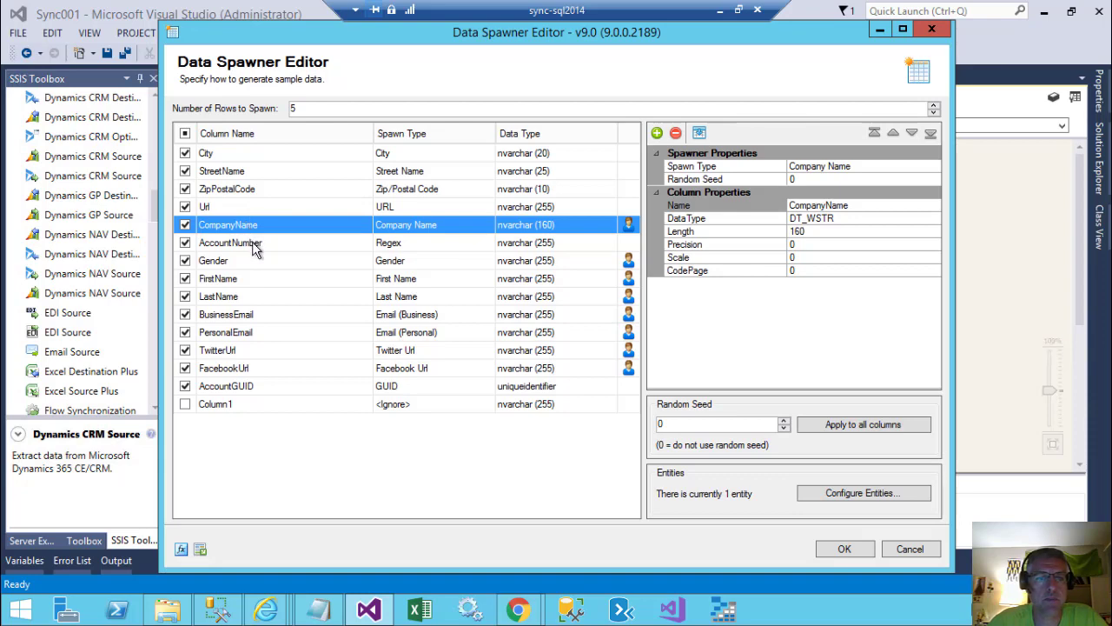
left_click(224, 388)
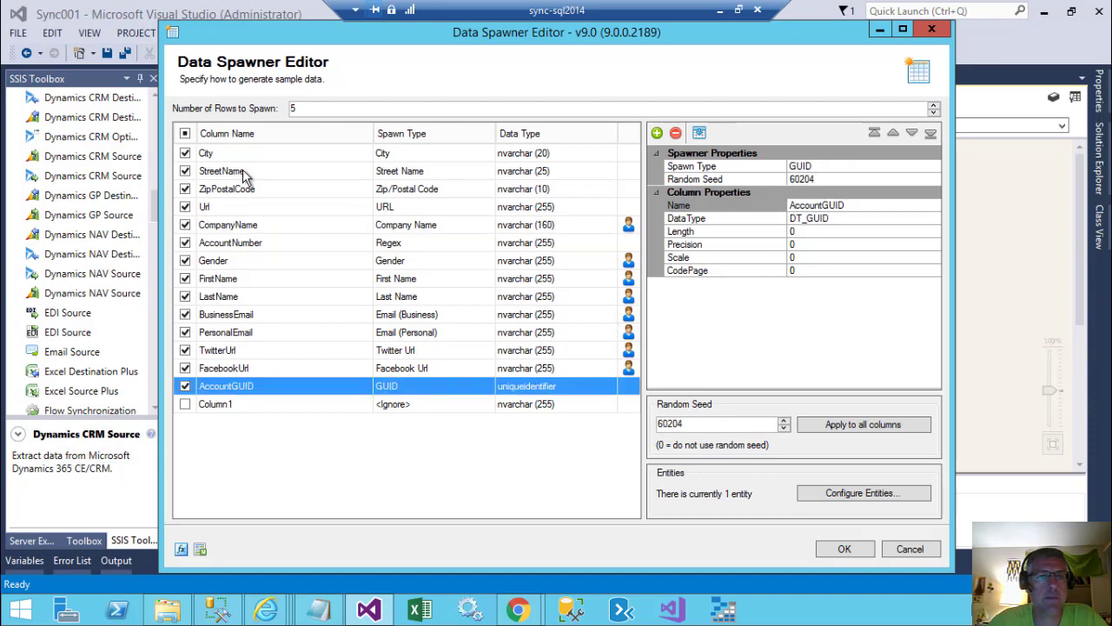
left_click(277, 261)
left_click(278, 279)
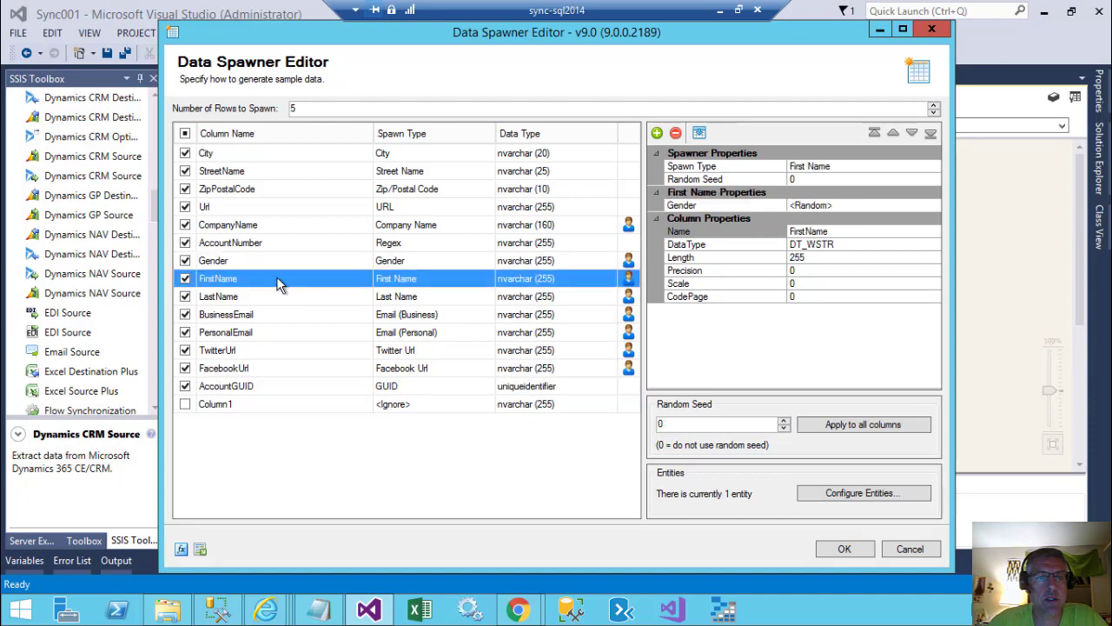
left_click(278, 298)
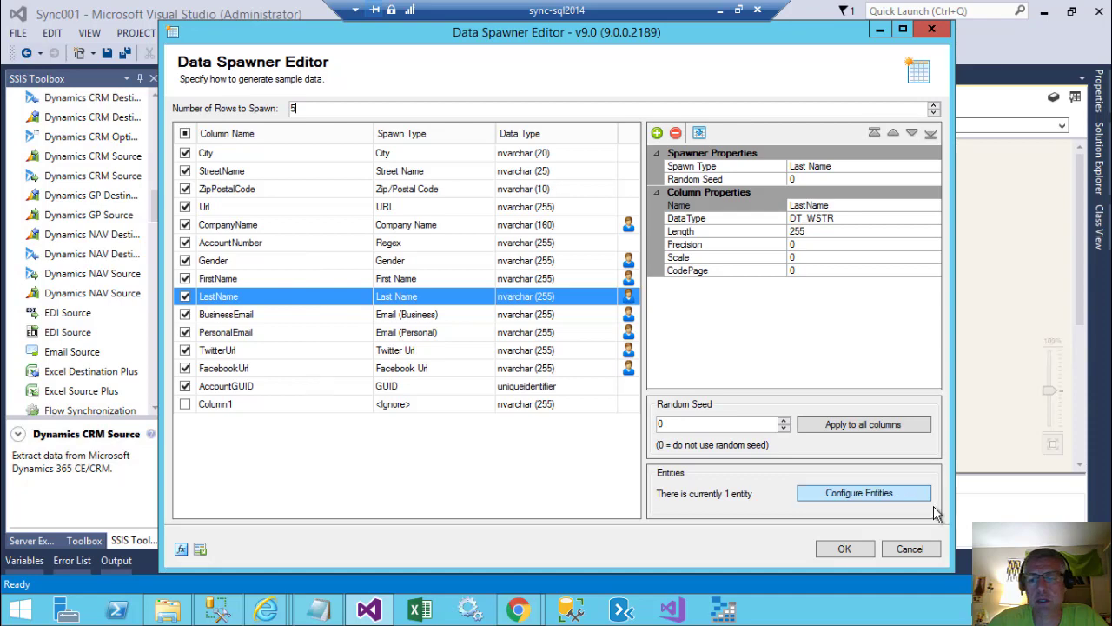
left_click(907, 549)
left_click(551, 311)
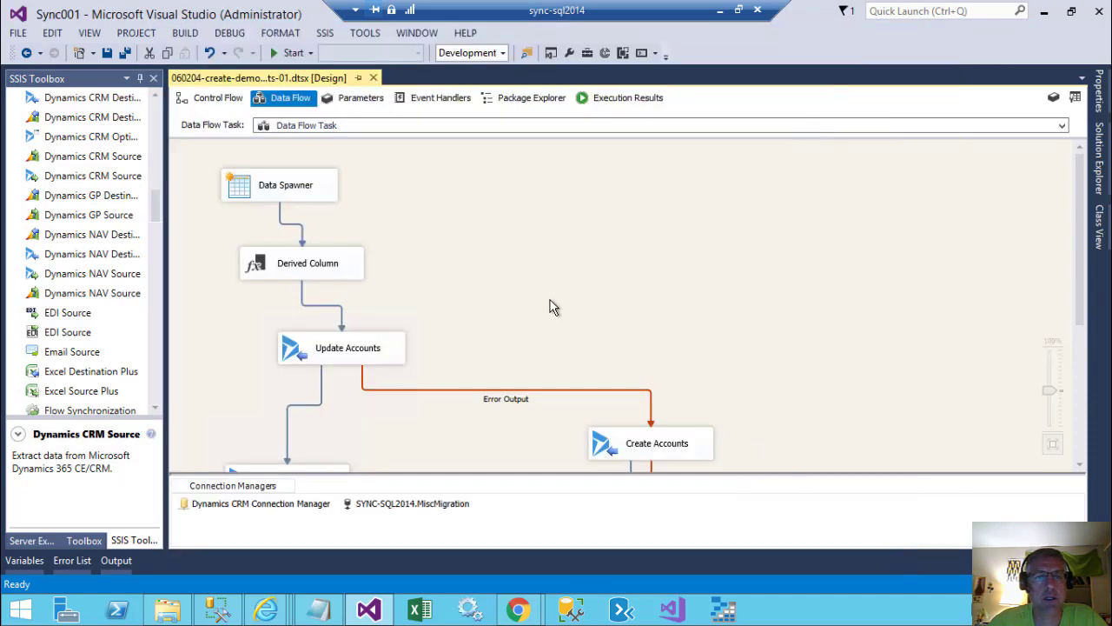
Examine how Update Accounts, Create Accounts and Create Contacts connect to each other and to the flat file destinations
scroll(666, 308, "down", 1)
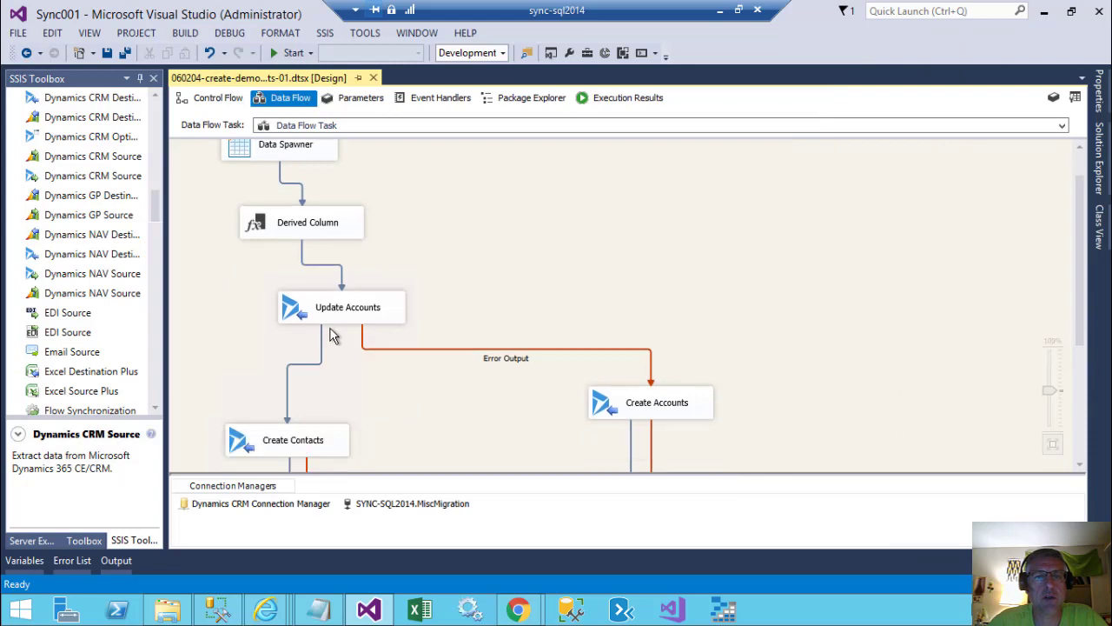
left_click(300, 313)
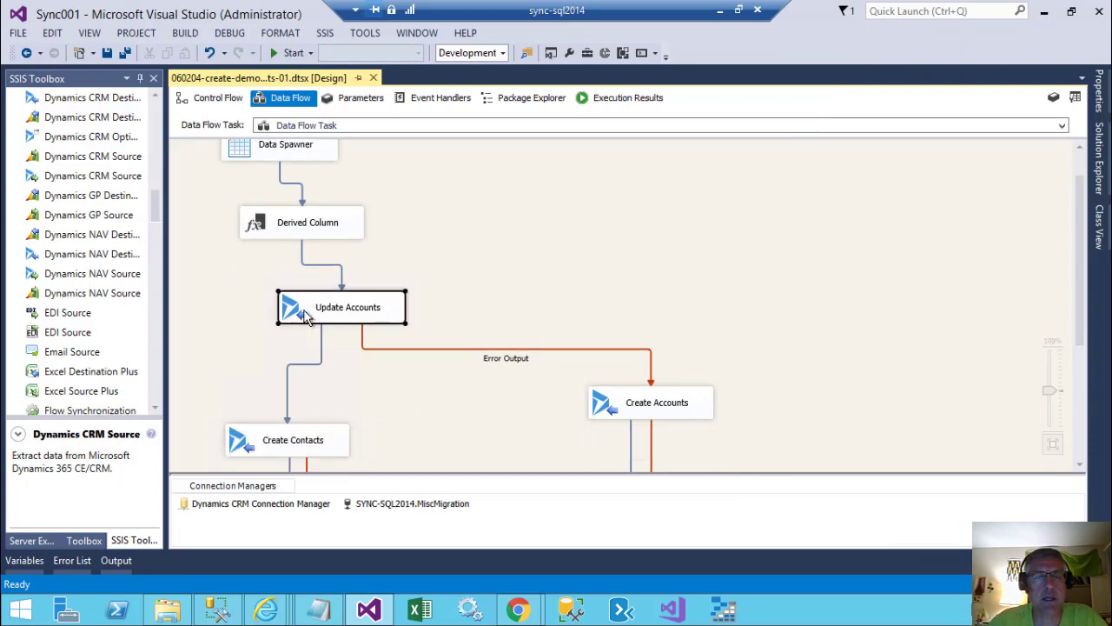
scroll(218, 309, "down", 2)
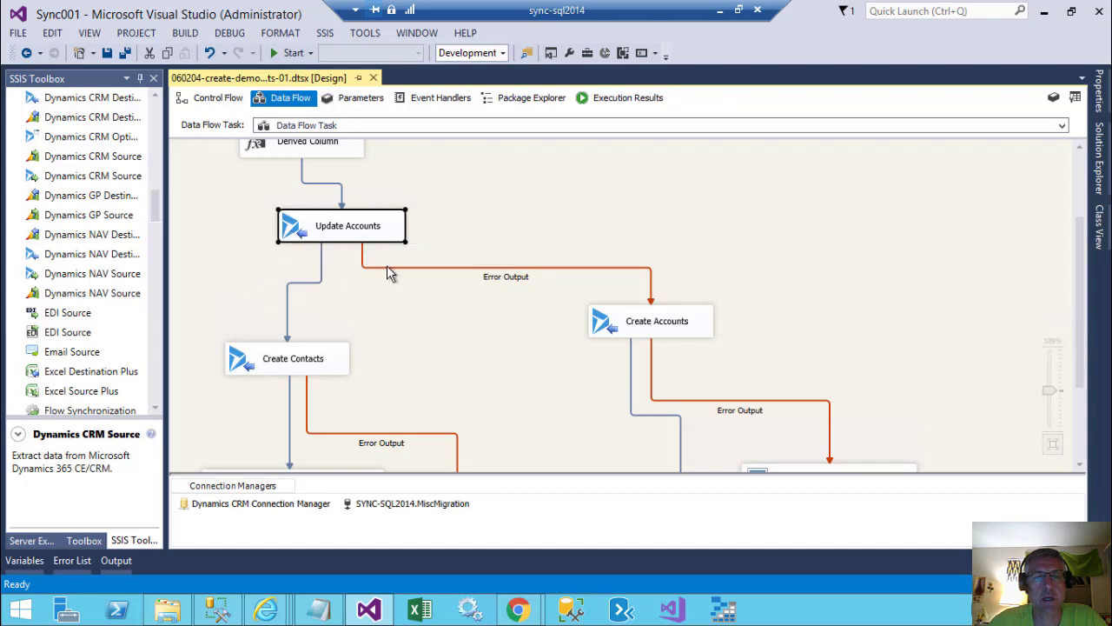
left_click(650, 320)
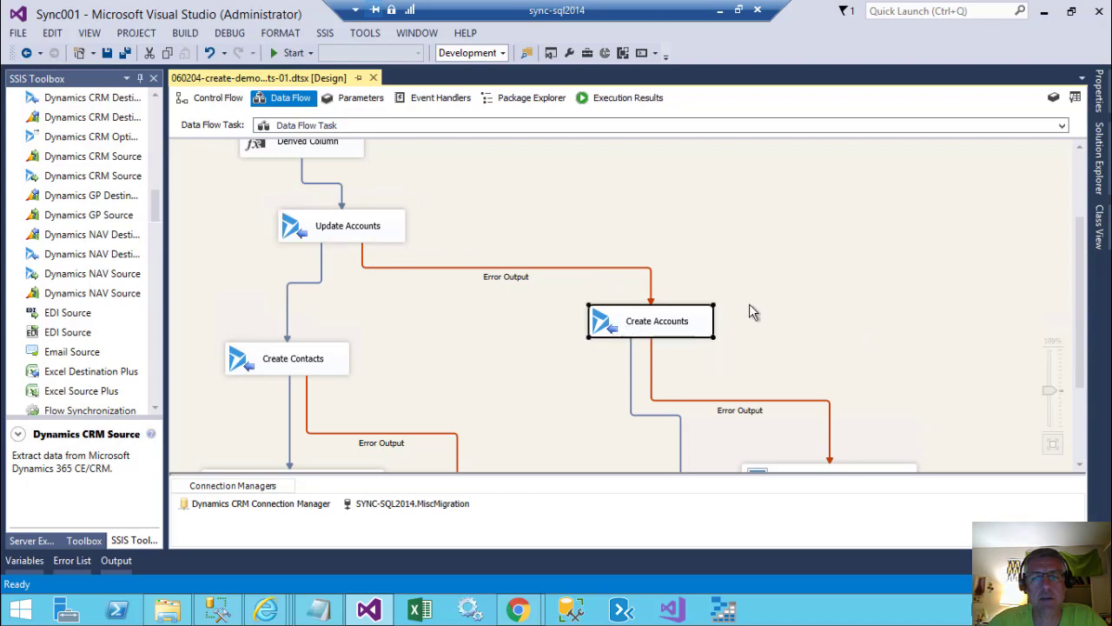
scroll(904, 308, "down", 3)
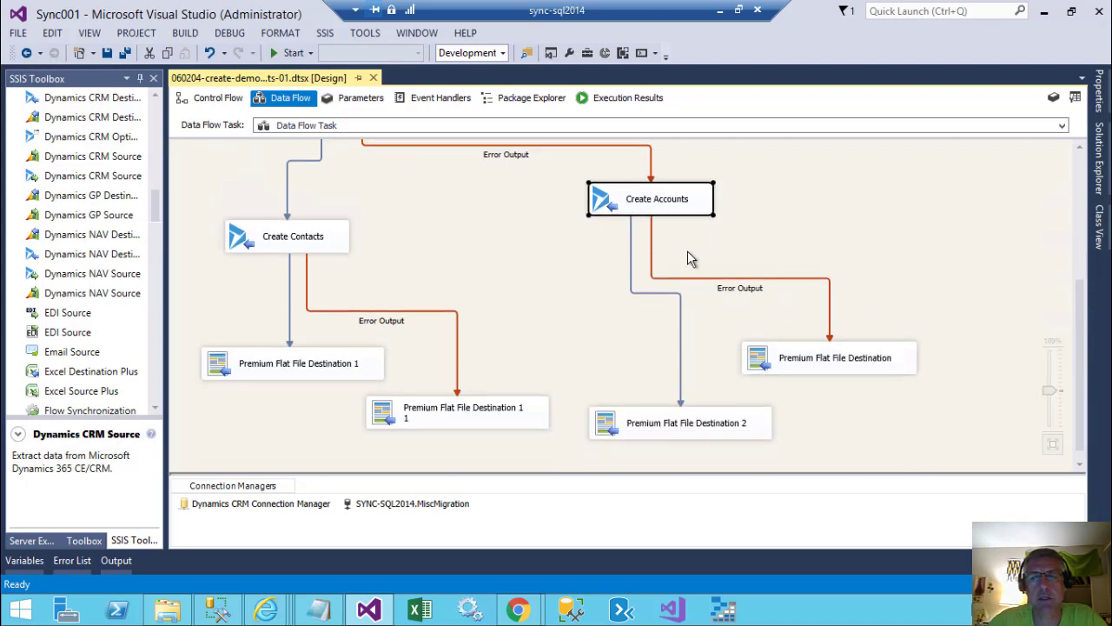
scroll(504, 277, "up", 2)
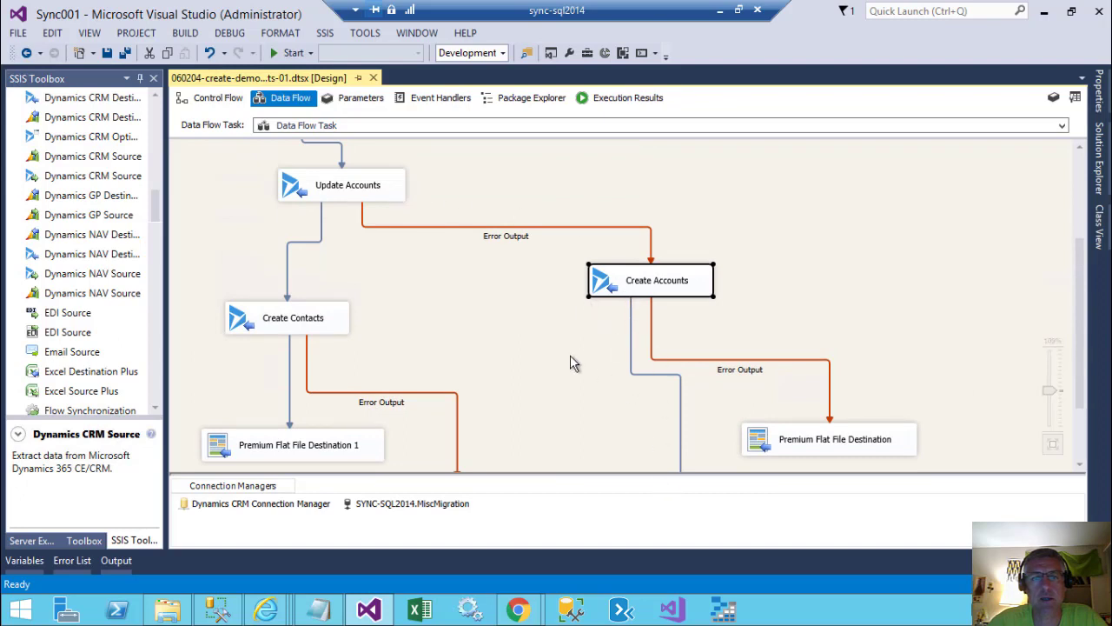
left_click(305, 196)
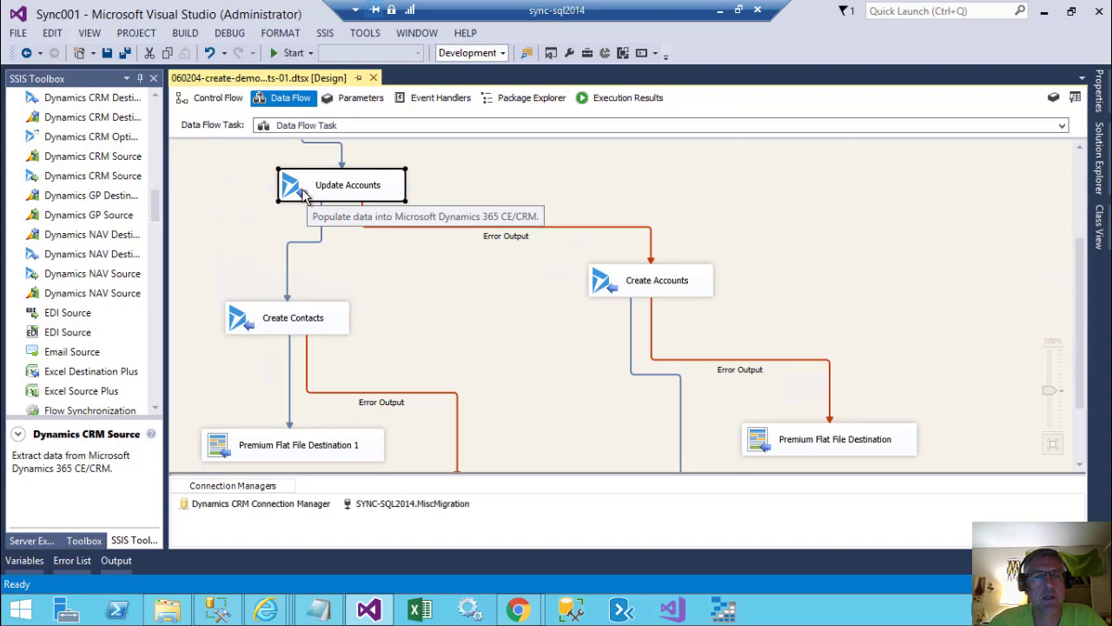
left_click(257, 321)
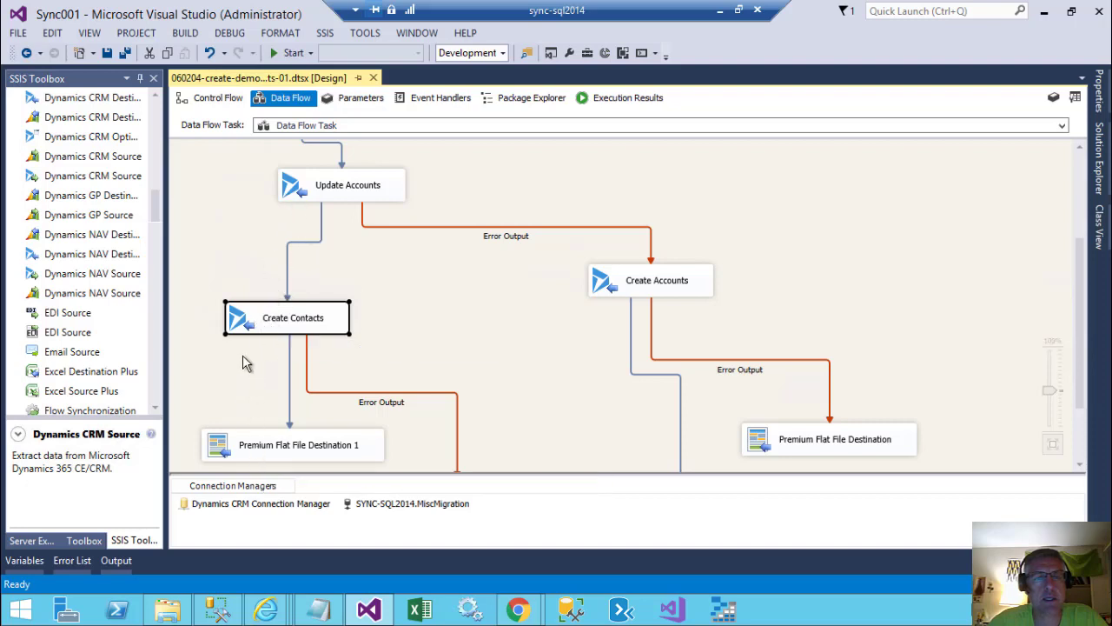
scroll(414, 288, "up", 4)
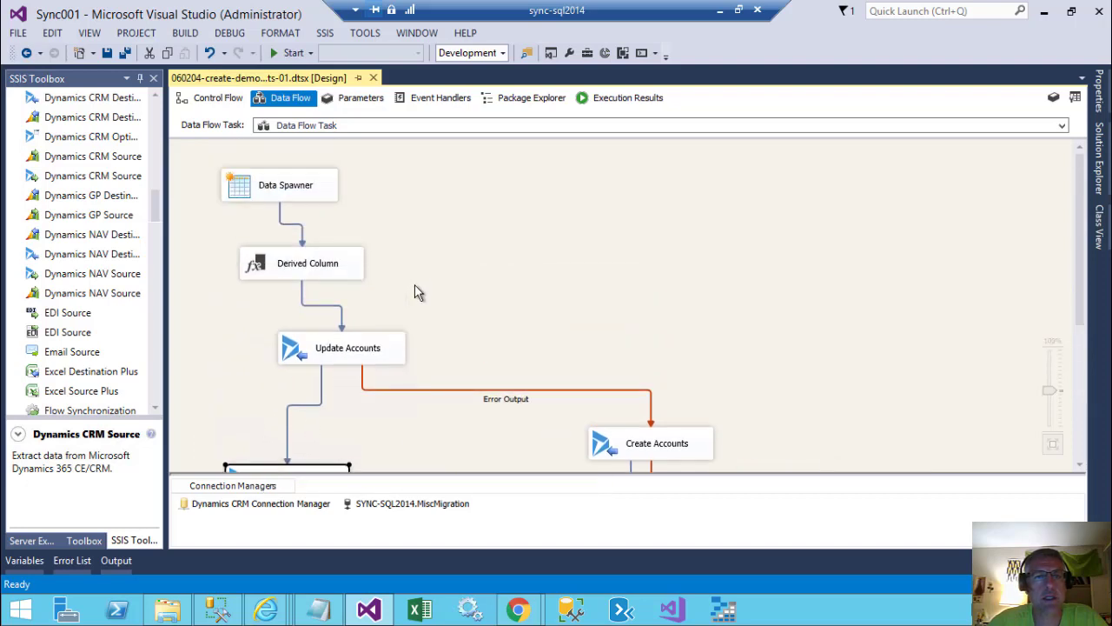
In the Data Spawner, copy the Url column's random seed to the CompanyName column, setting it to 60204
double_click(247, 198)
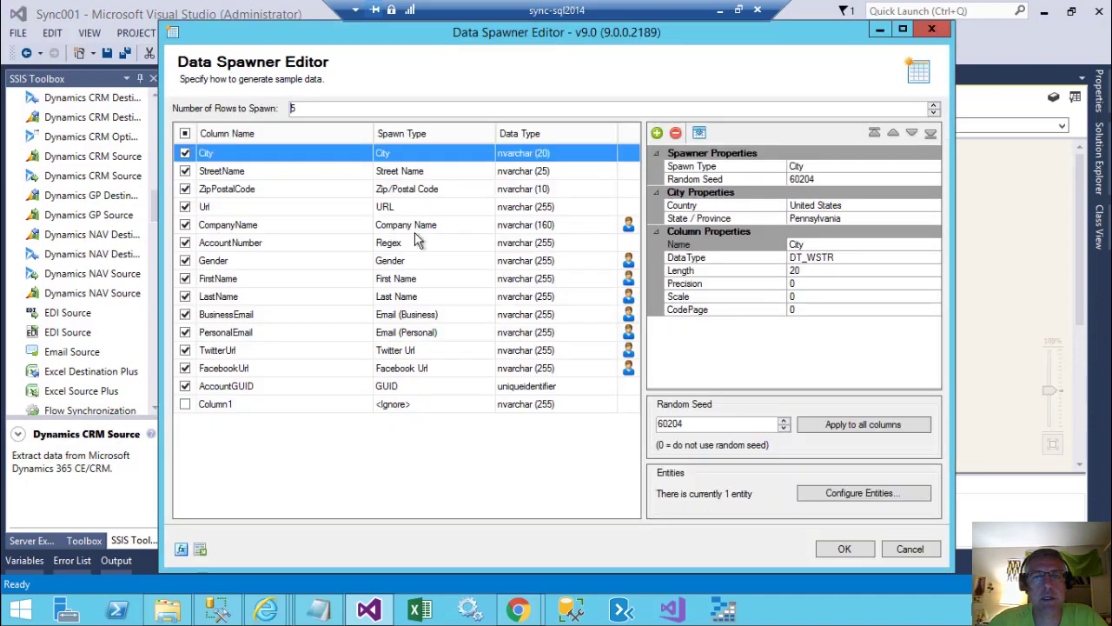
left_click(278, 227)
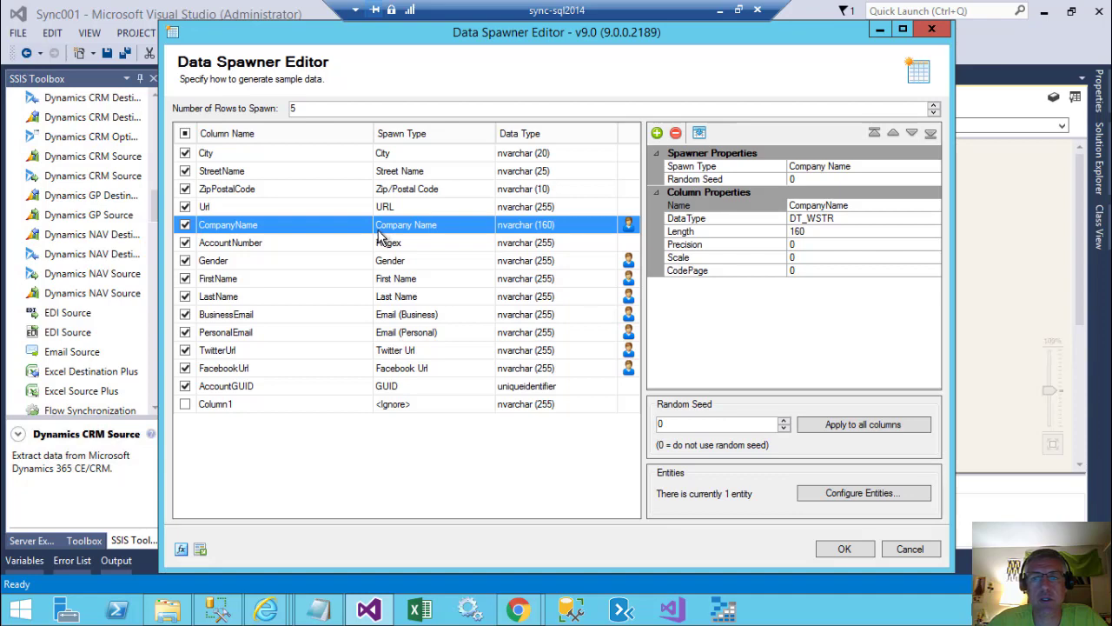
left_click(323, 209)
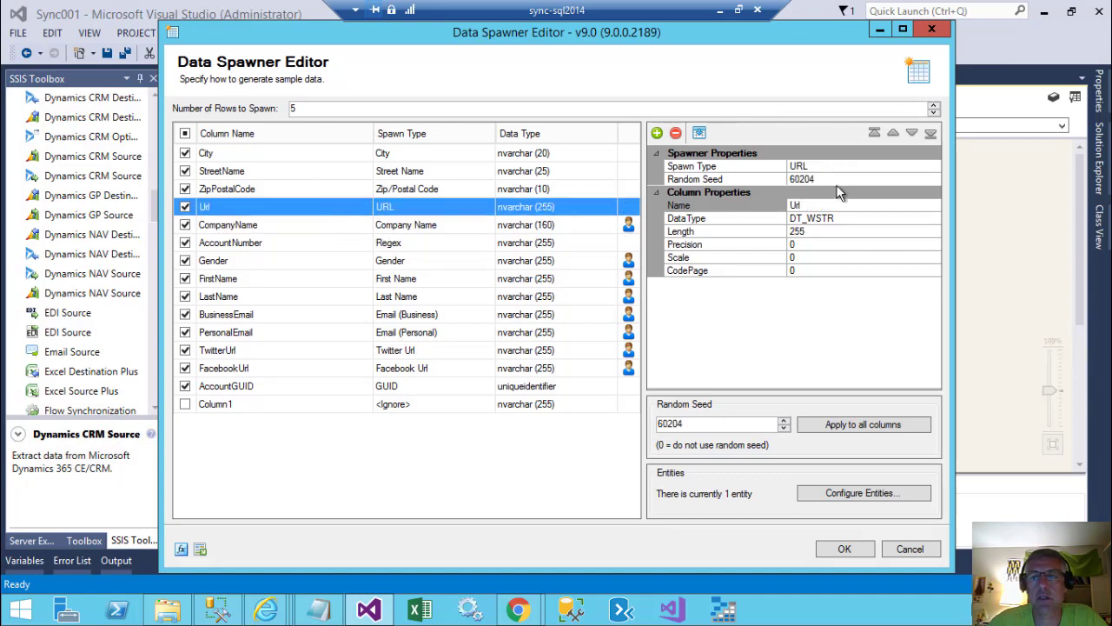
left_click(803, 178)
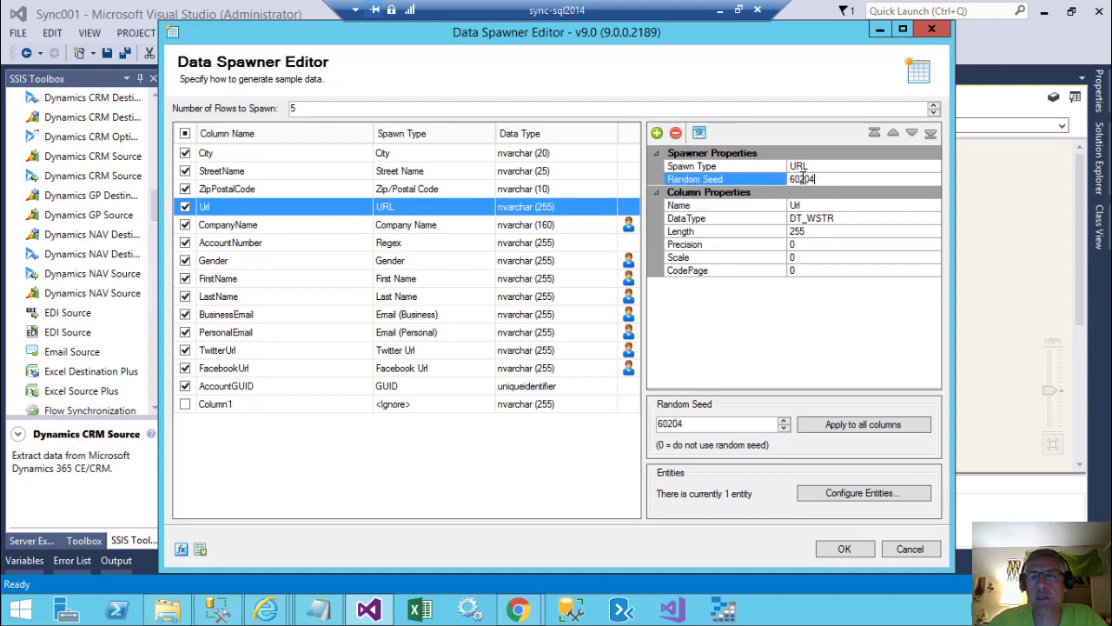
left_click_drag(822, 180, 788, 179)
key("ctrl+c")
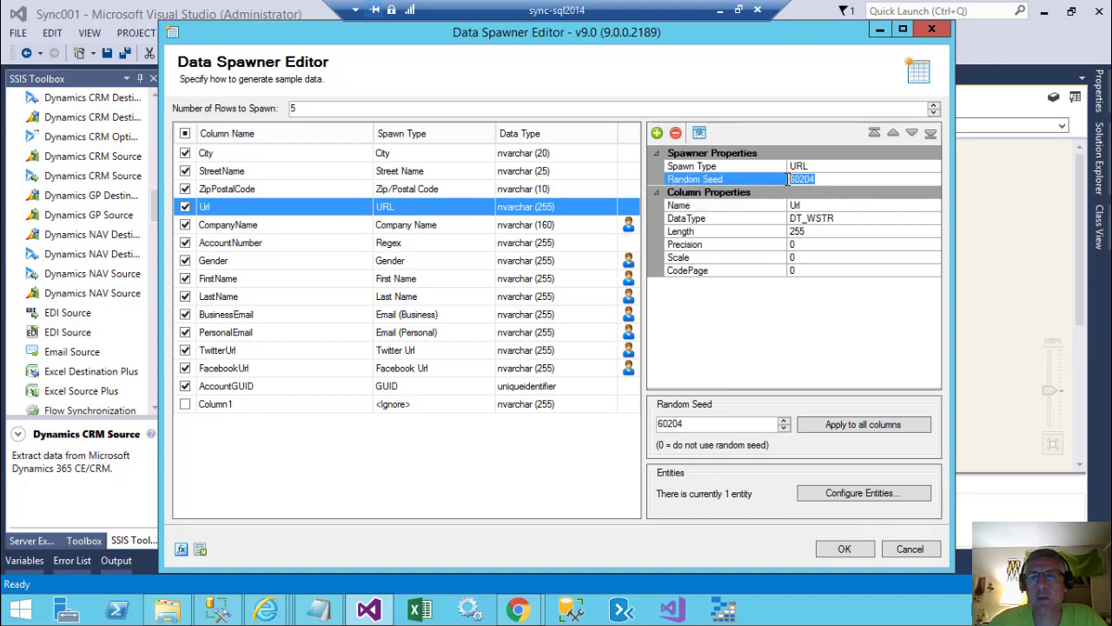
left_click(341, 225)
left_click(822, 179)
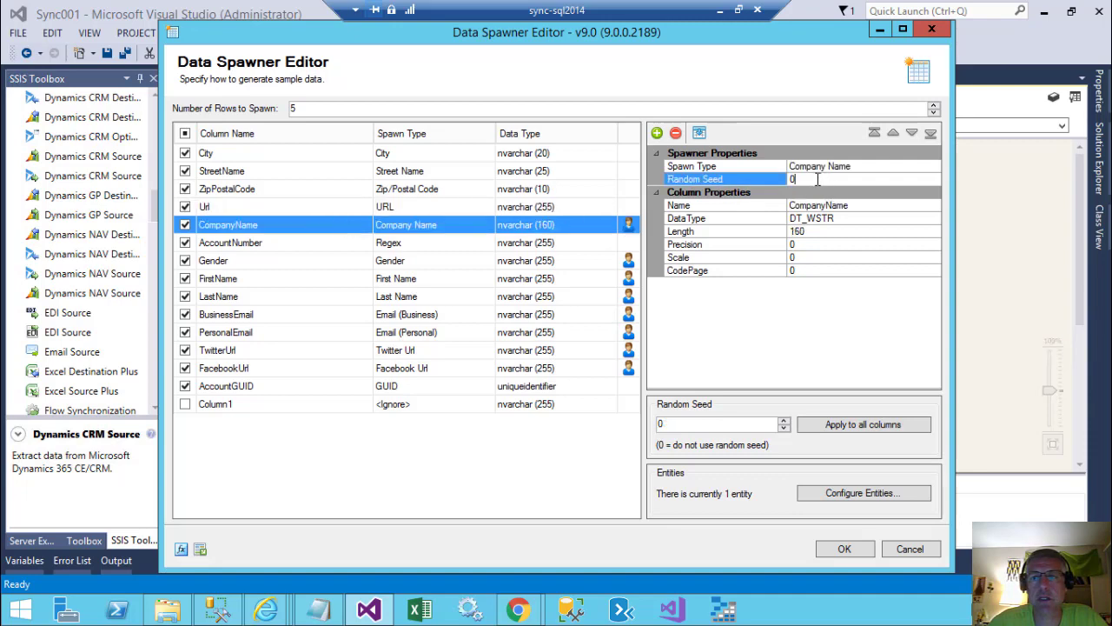
key("ctrl+v")
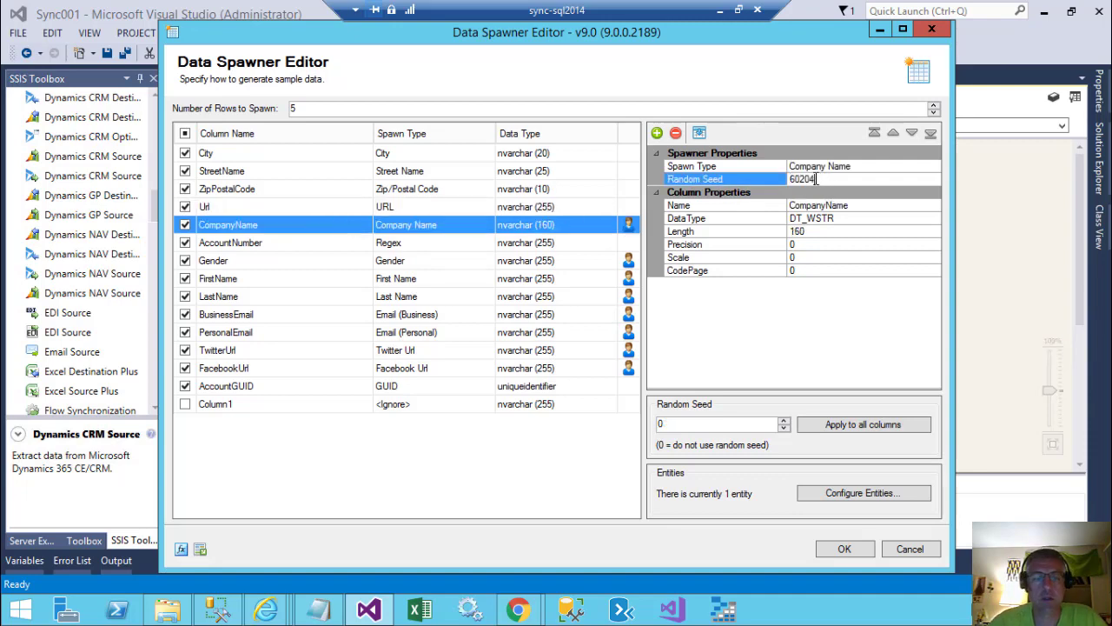
key("Tab")
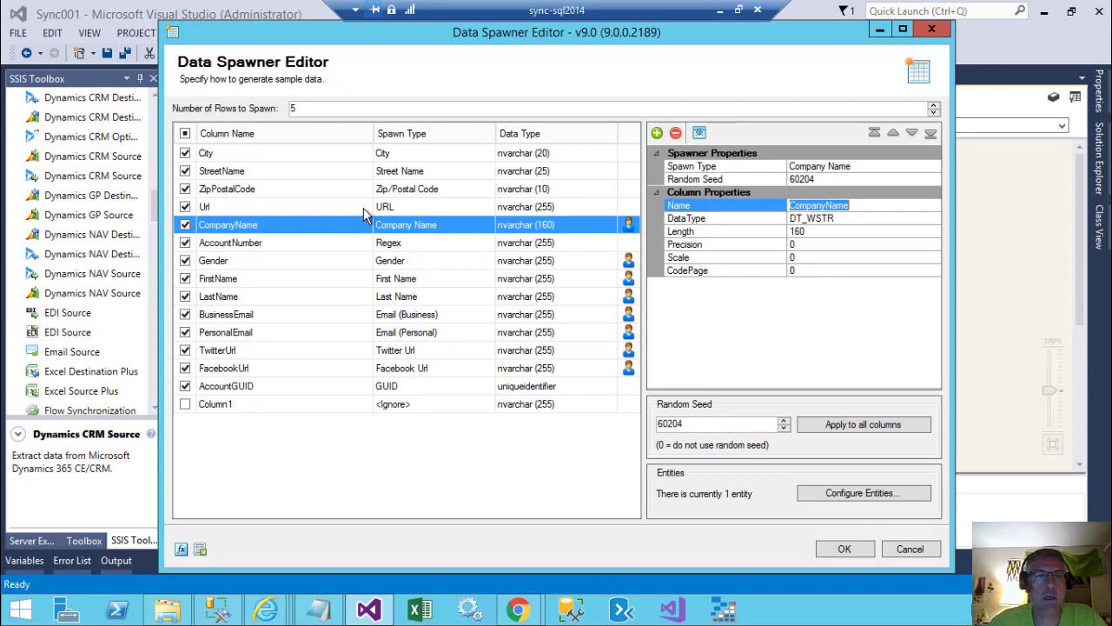
Check the random seeds of the City, StreetName, ZipPostalCode, Url, CompanyName, AccountNumber, AccountGUID and Gender columns
left_click(323, 154)
left_click(318, 171)
left_click(318, 189)
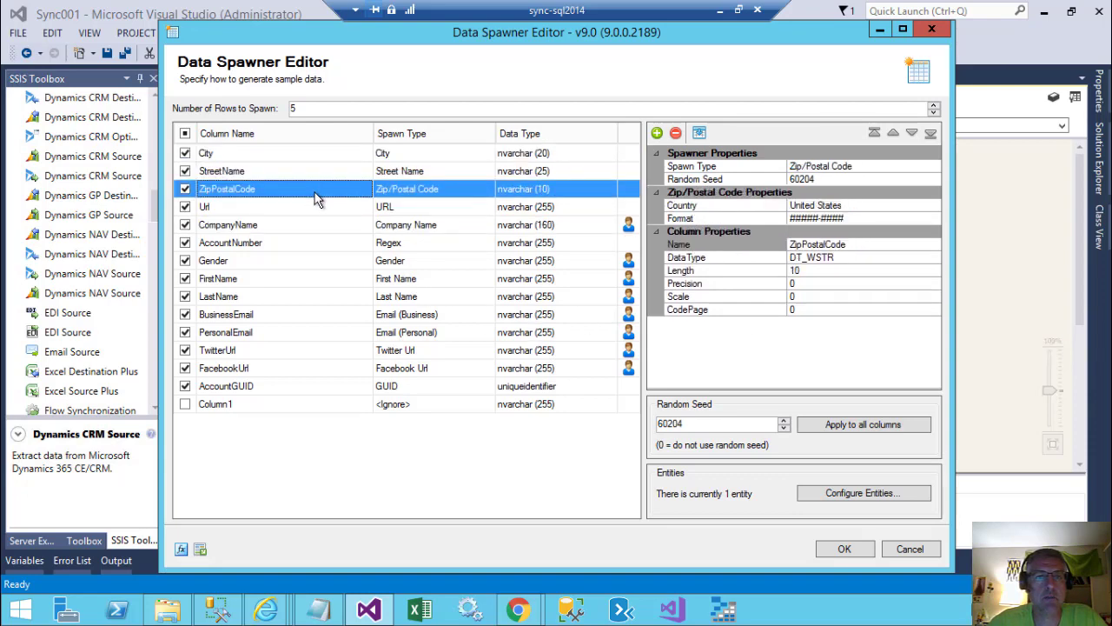
left_click(311, 208)
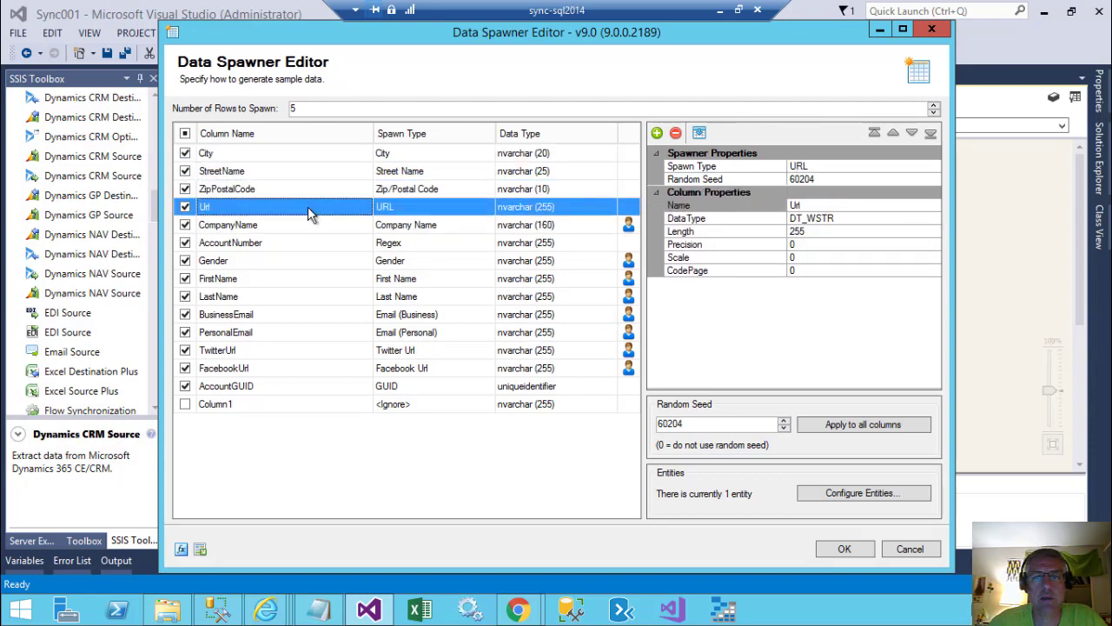
left_click(301, 226)
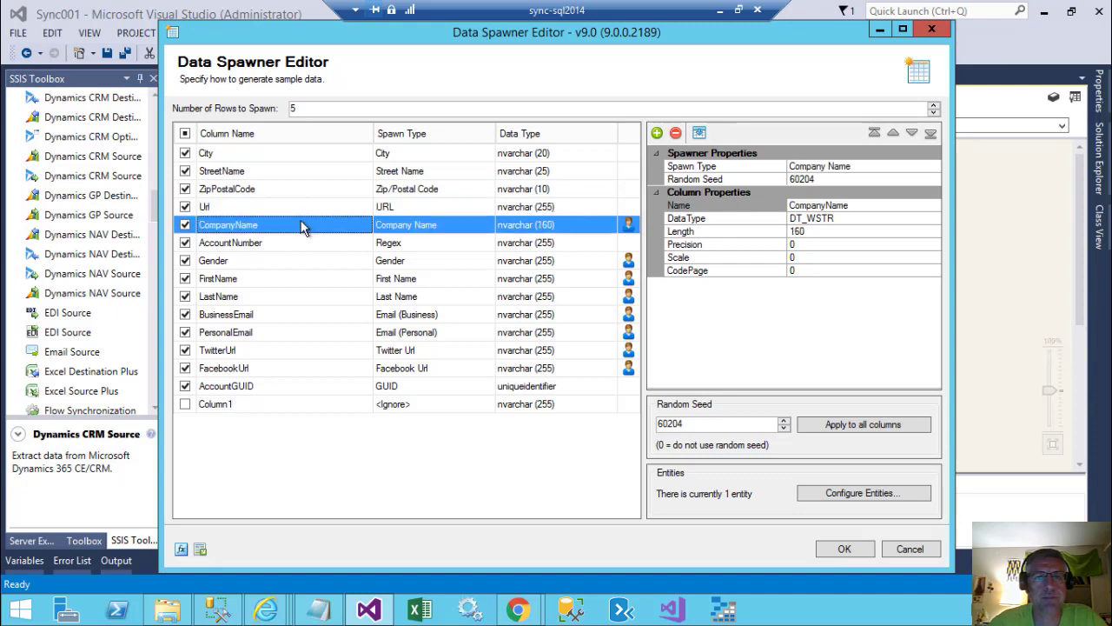
left_click(292, 244)
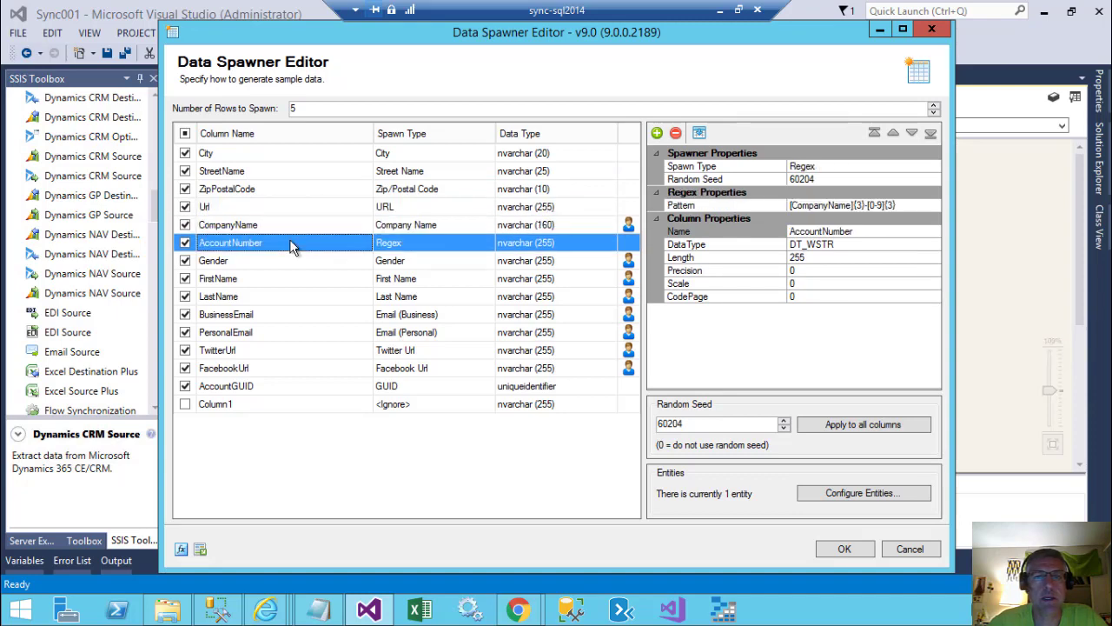
left_click(298, 388)
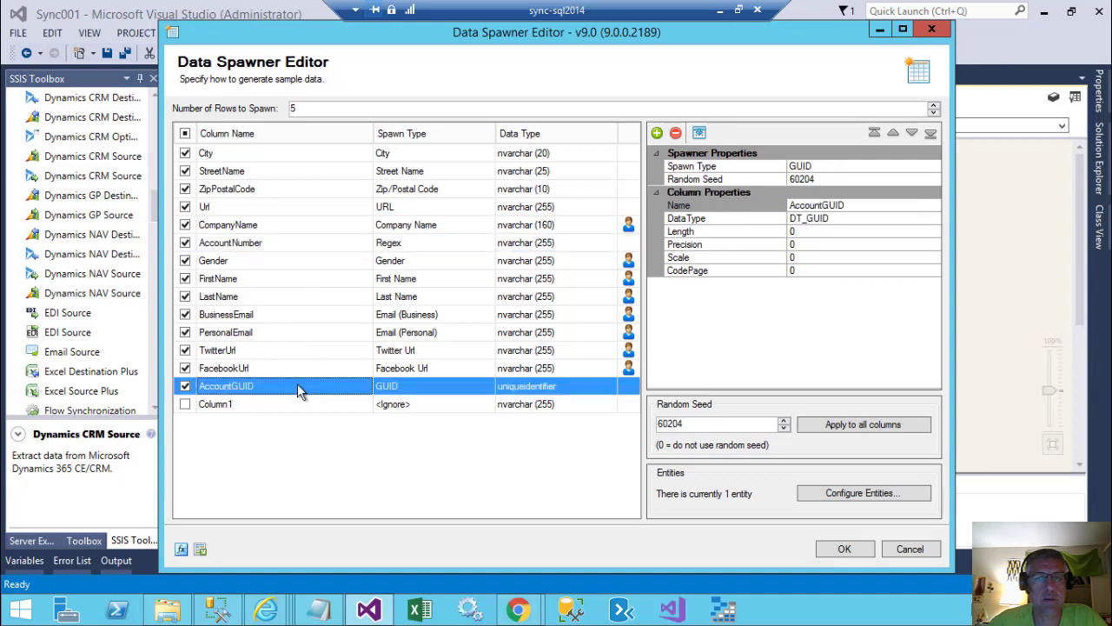
left_click(318, 262)
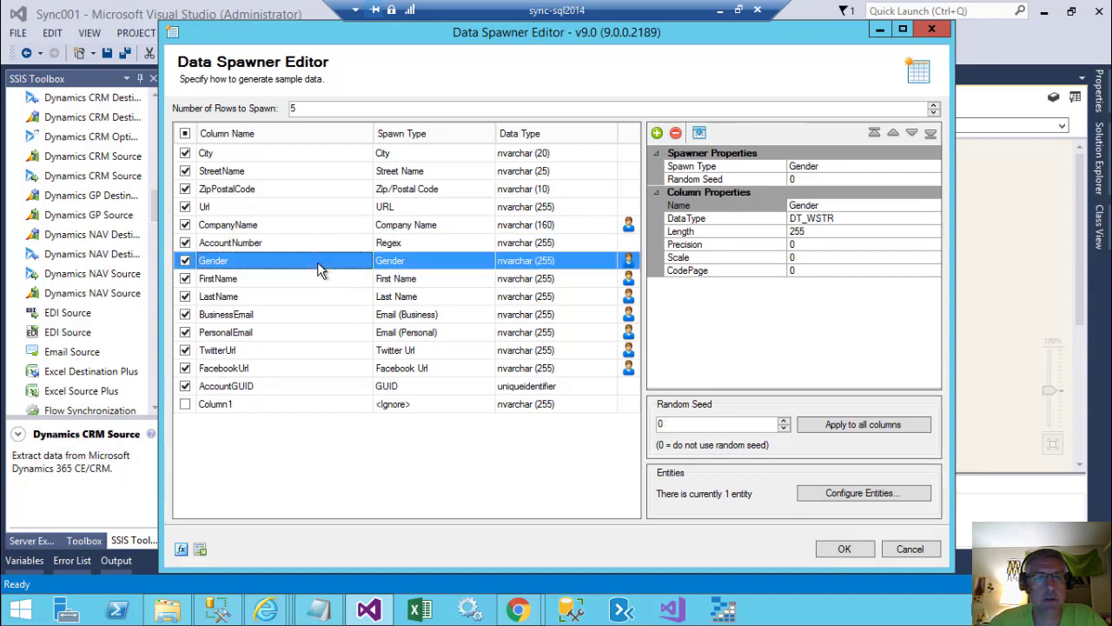
Compare the random seeds of the account columns, from City to AccountNumber plus AccountGUID, with those of FacebookUrl, FirstName and LastName
left_click(306, 368)
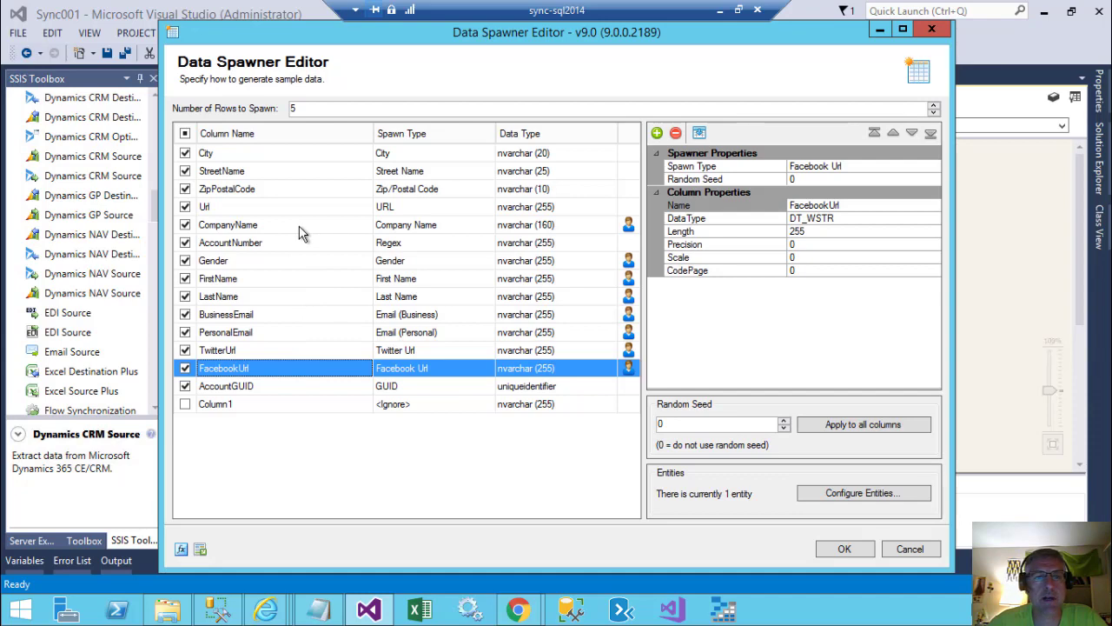
left_click(244, 228)
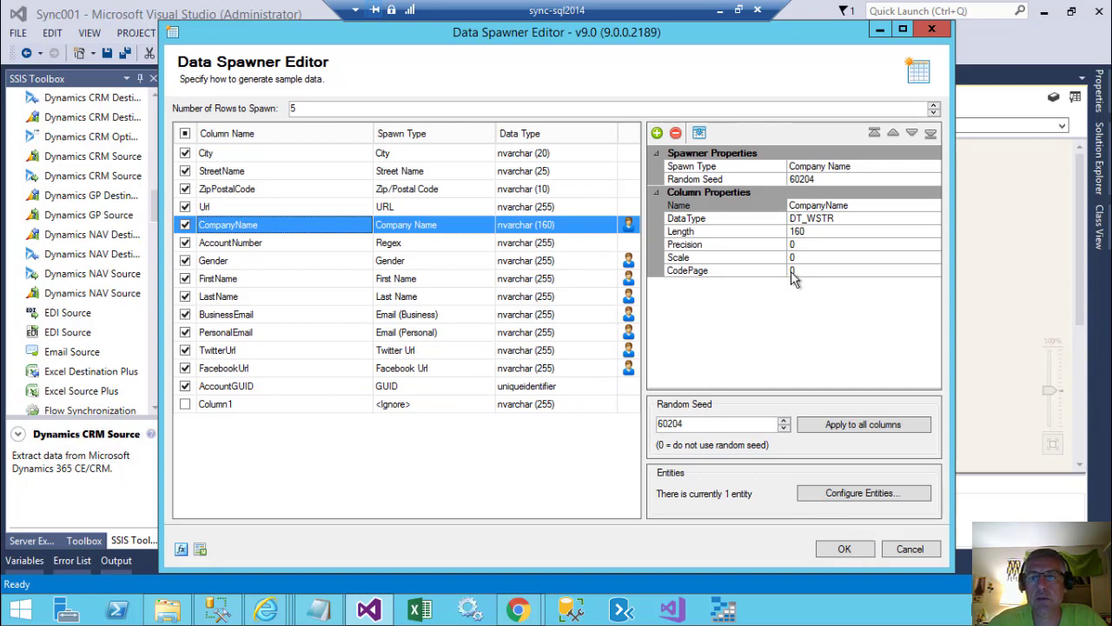
left_click(284, 155)
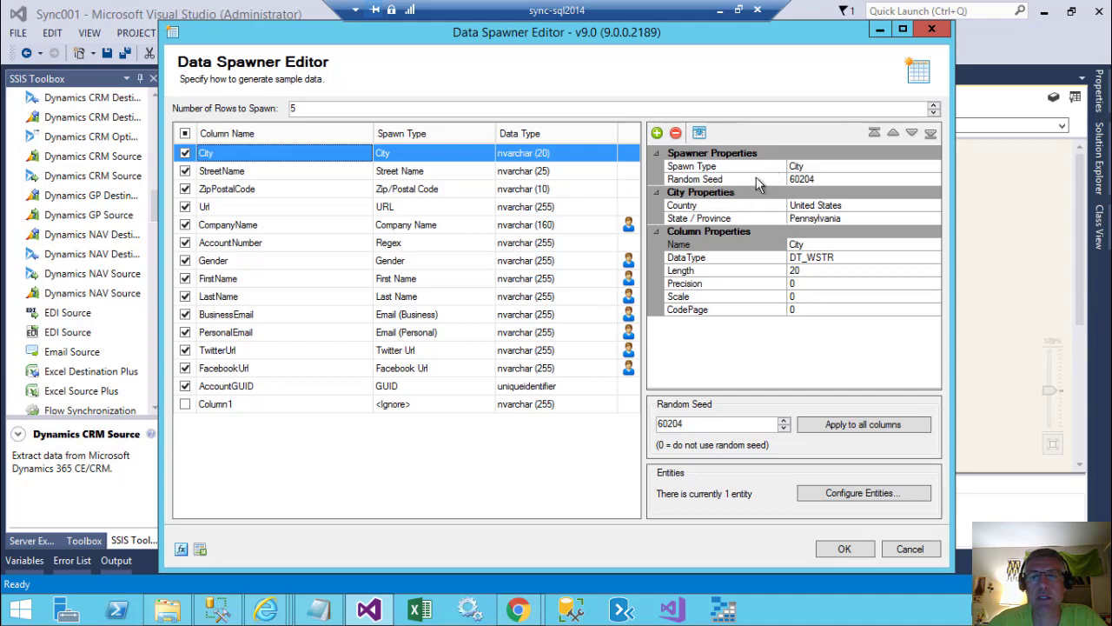
left_click(325, 177)
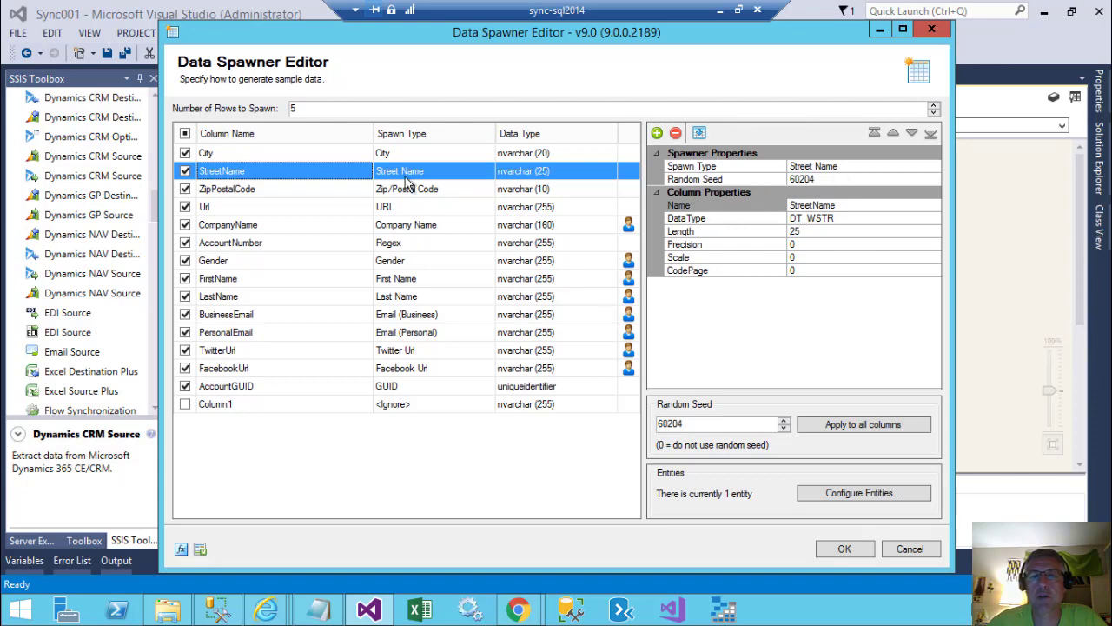
left_click(280, 193)
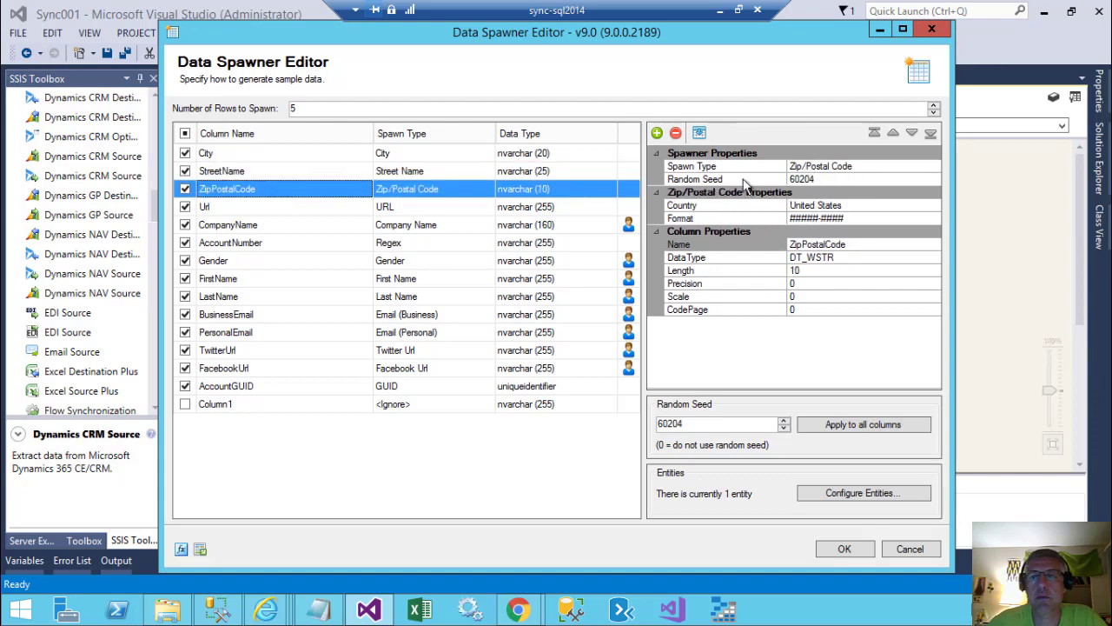
left_click(279, 210)
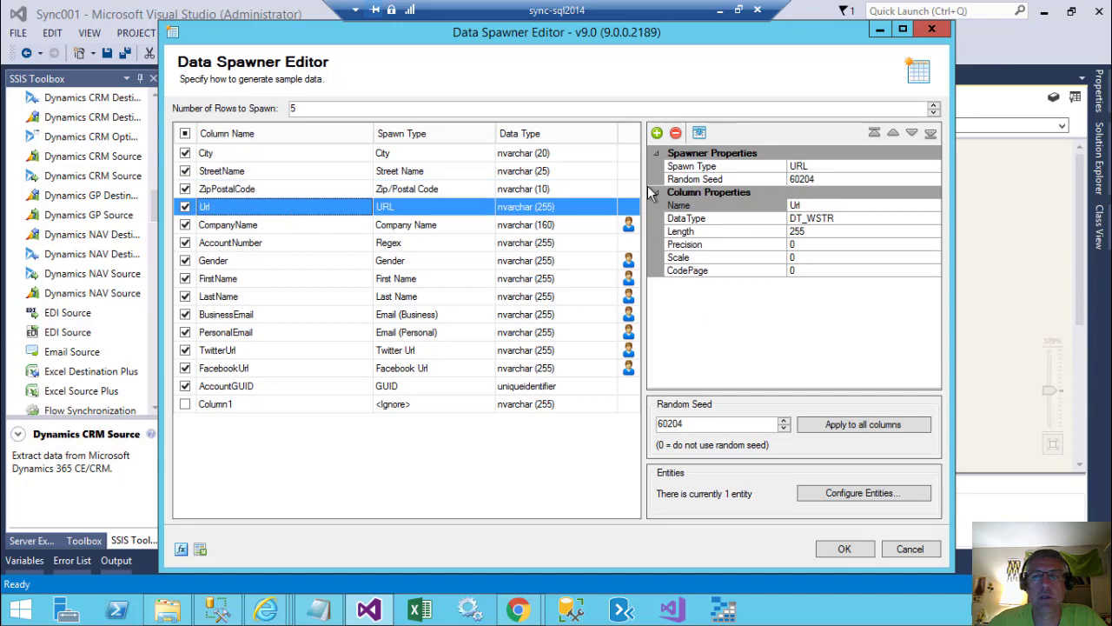
left_click(294, 226)
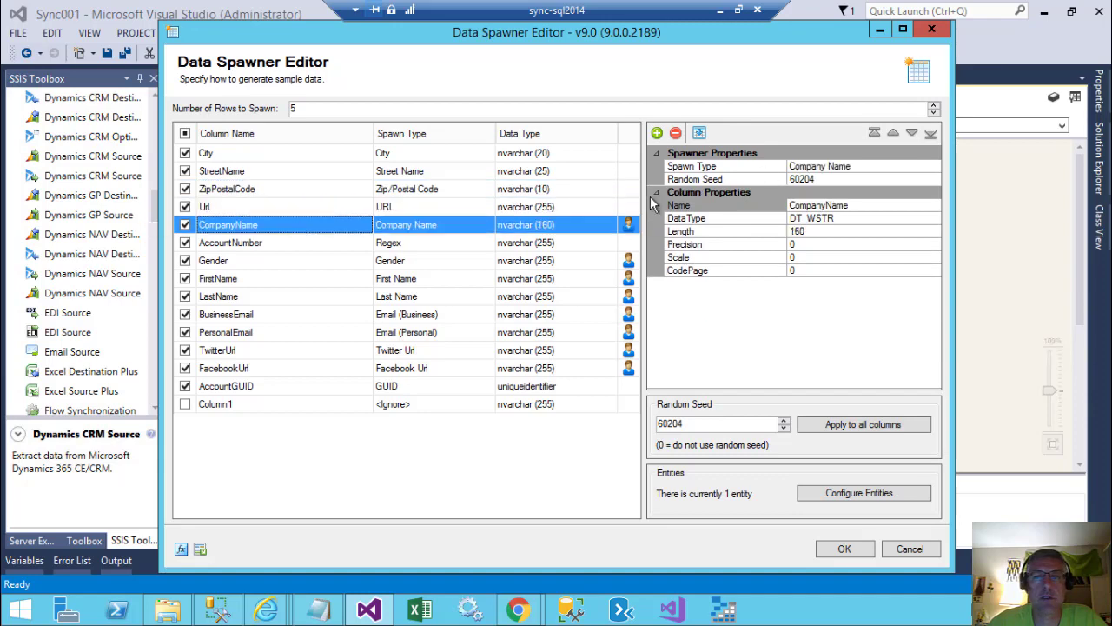
left_click(294, 243)
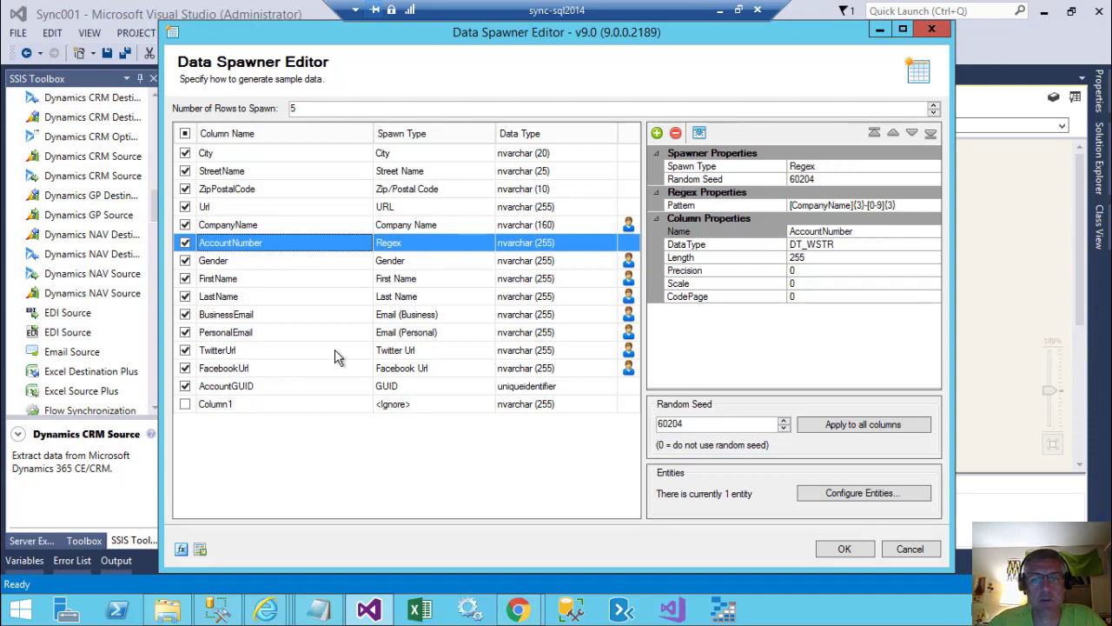
left_click(316, 391)
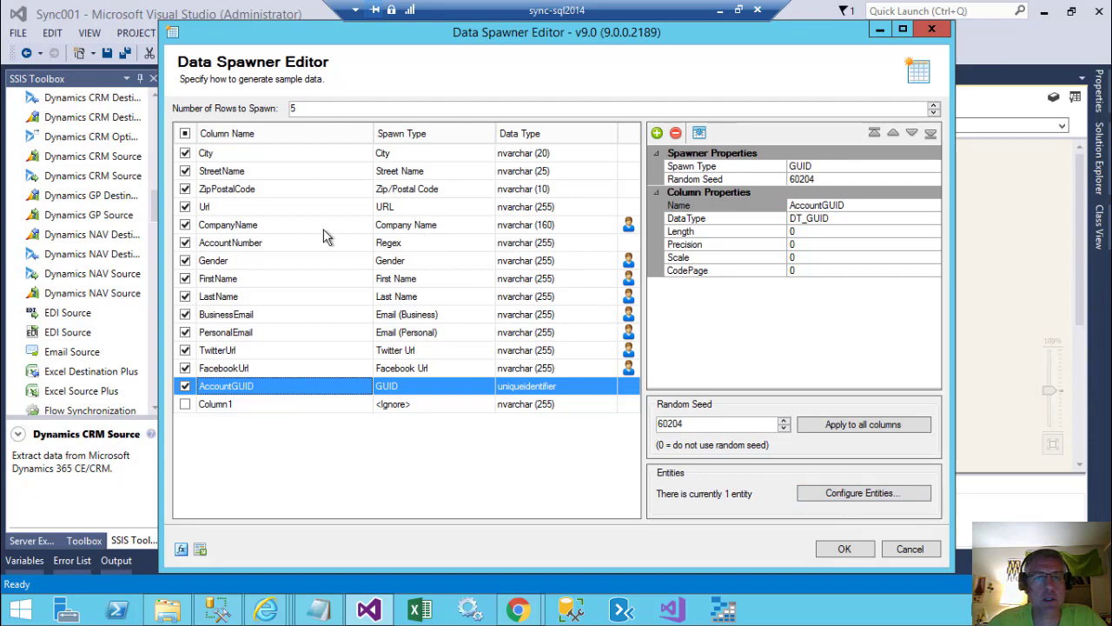
left_click(309, 281)
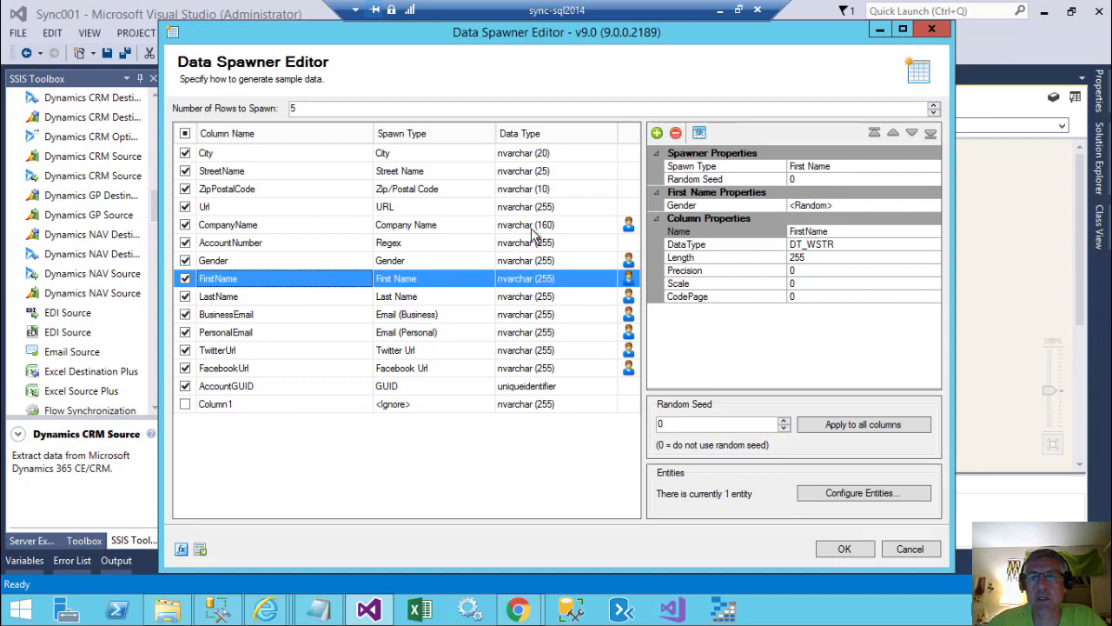
left_click(352, 296)
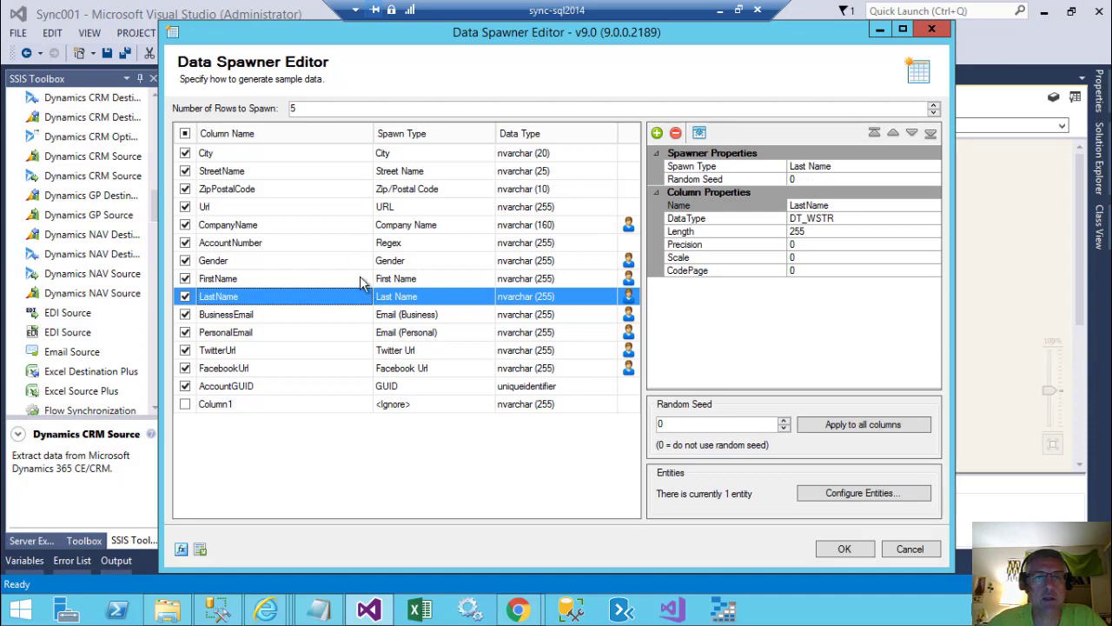
Accept the Data Spawner settings, save the package and run it
left_click(844, 548)
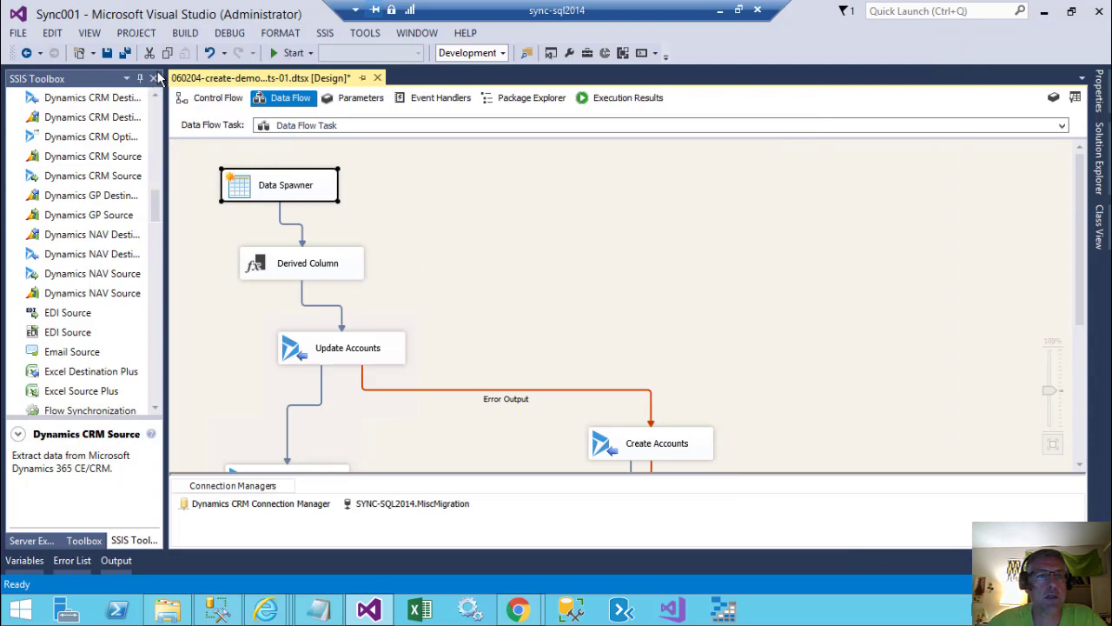
left_click(107, 53)
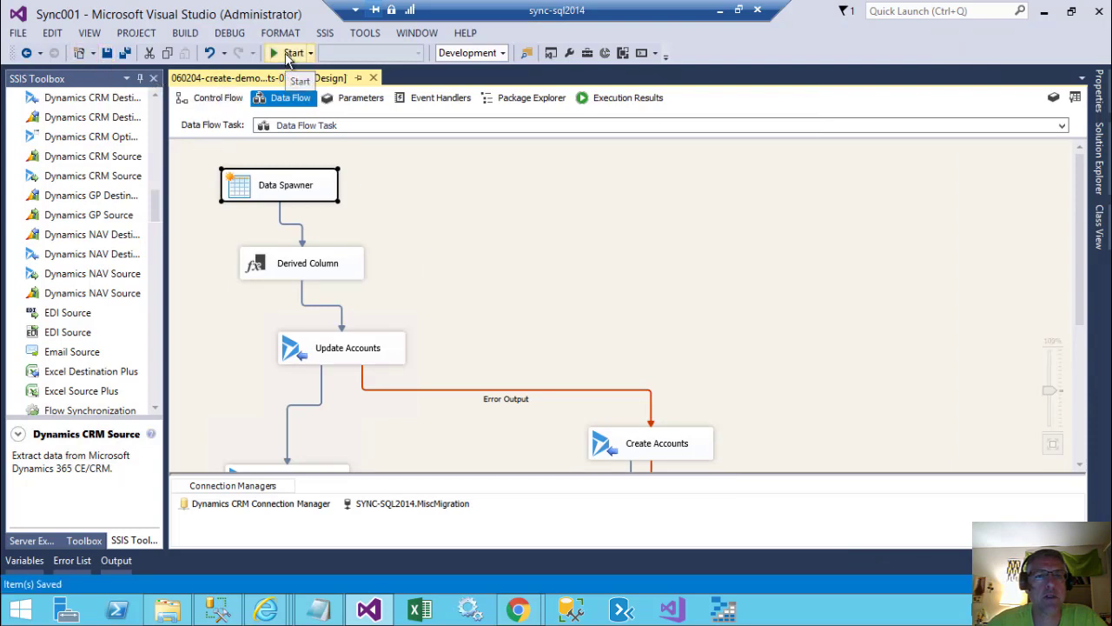
left_click(290, 53)
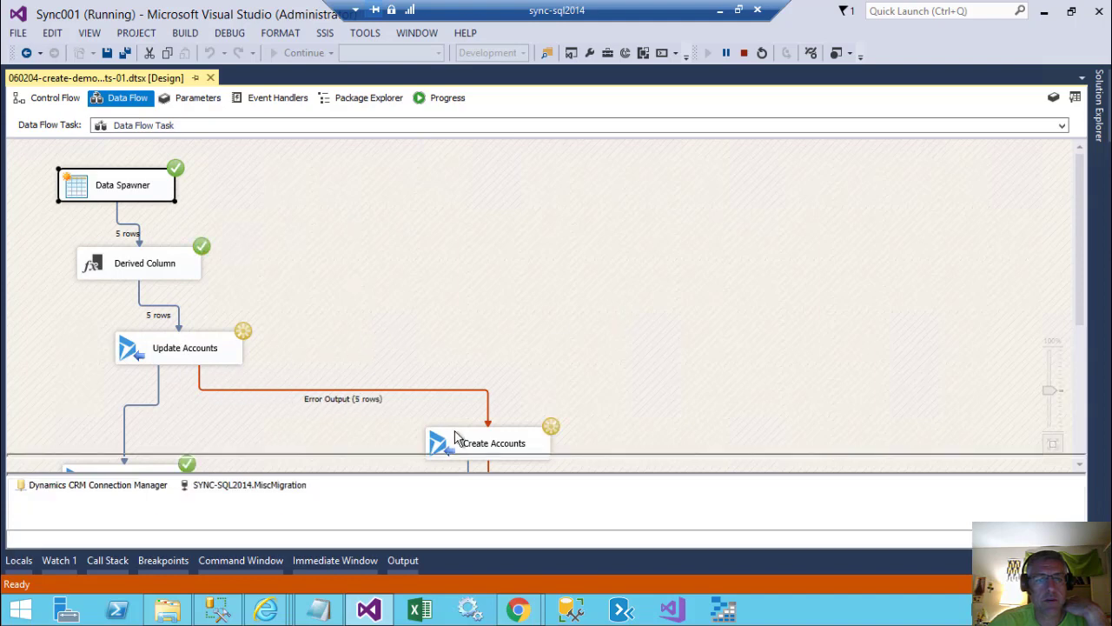
Examine the row counts through Update Accounts, Create Accounts and Create Contacts, then stop debugging
scroll(632, 317, "down", 5)
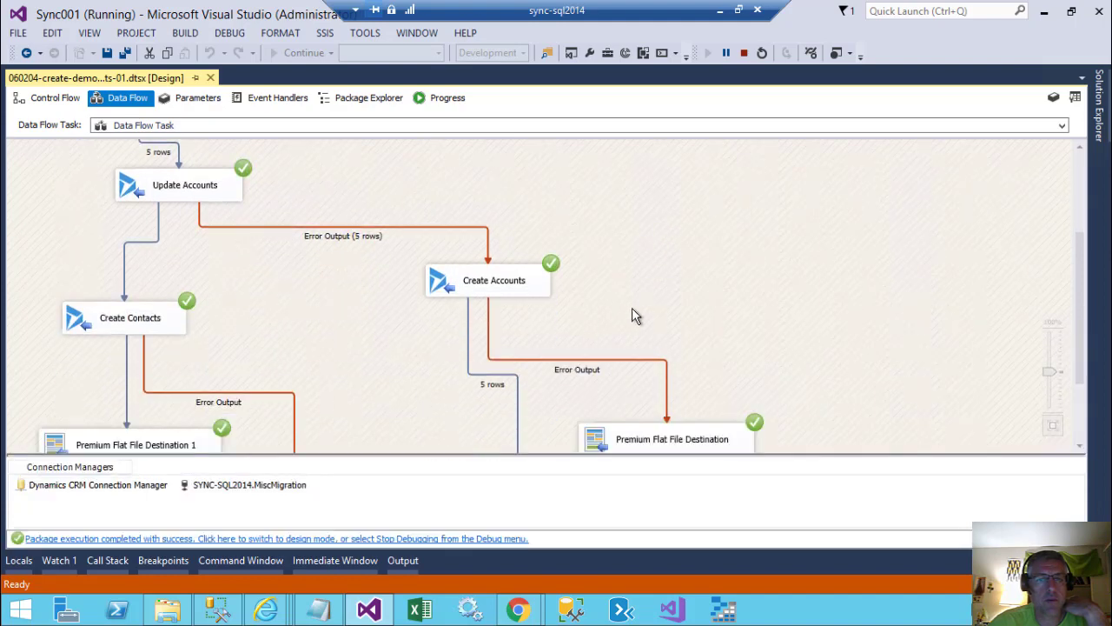
scroll(631, 317, "down", 2)
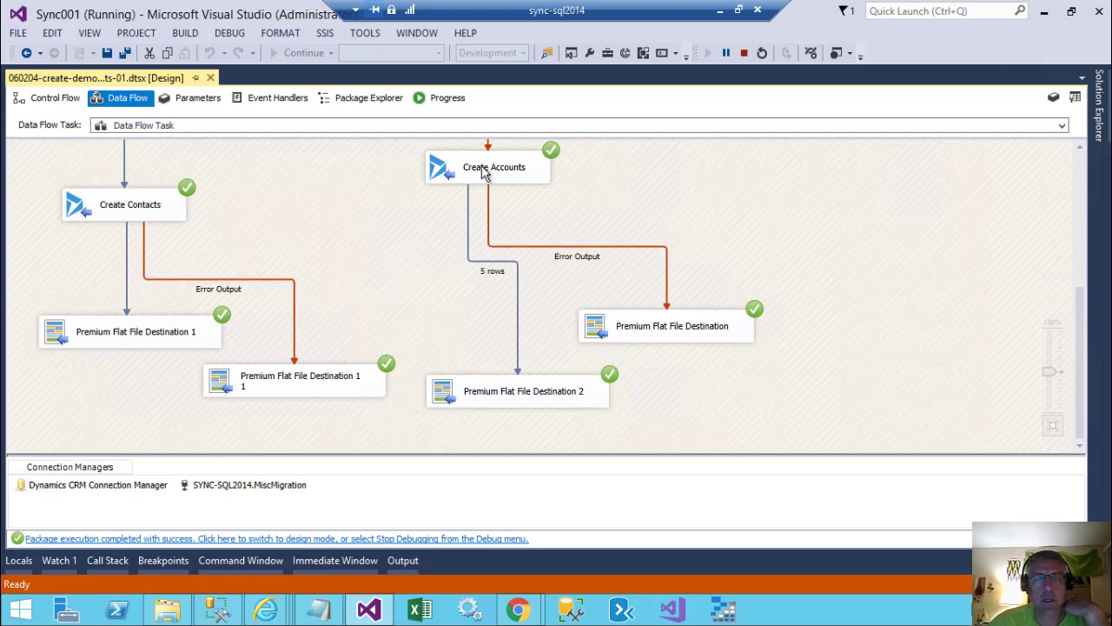
scroll(558, 287, "up", 2)
scroll(559, 281, "up", 2)
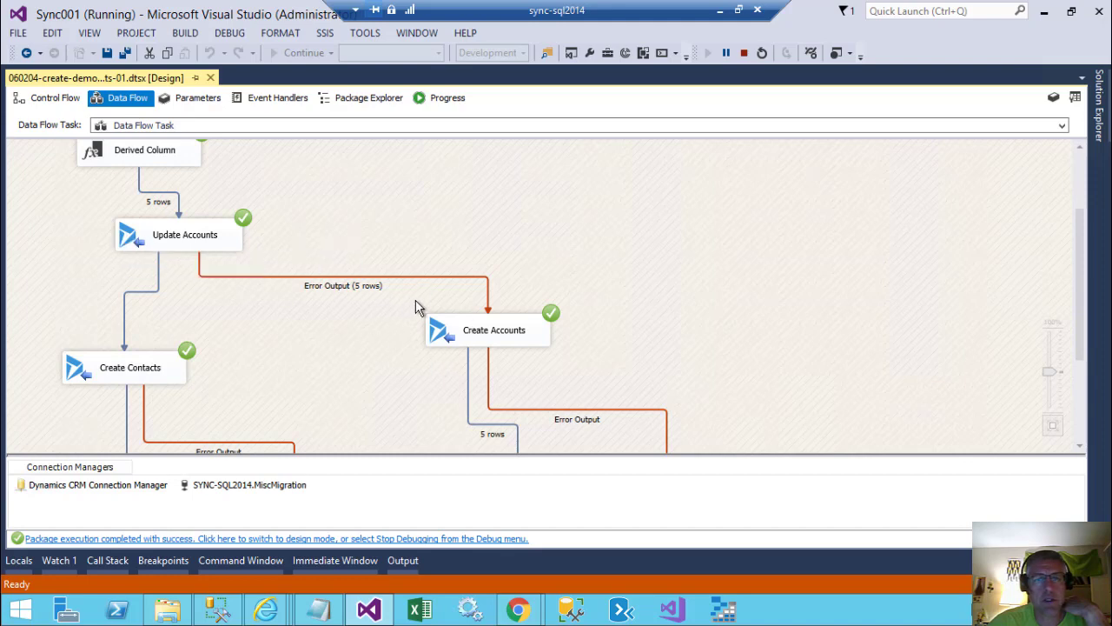
scroll(425, 318, "down", 3)
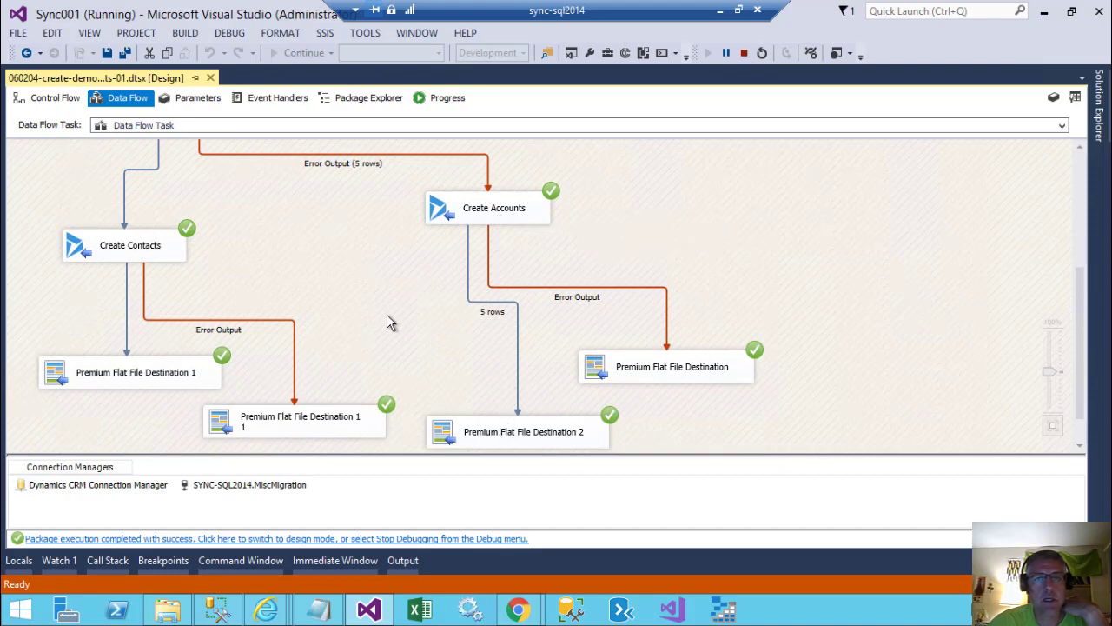
left_click(745, 54)
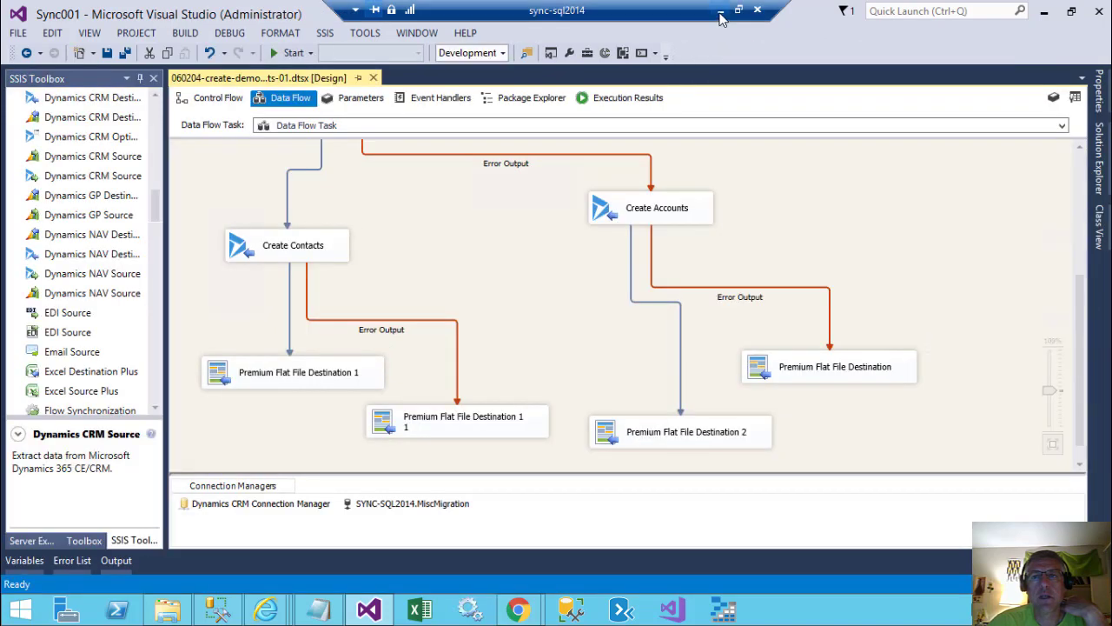
Switch to Dynamics 365 in the local browser and reload the Active Accounts list sorted by Account Name
left_click(721, 12)
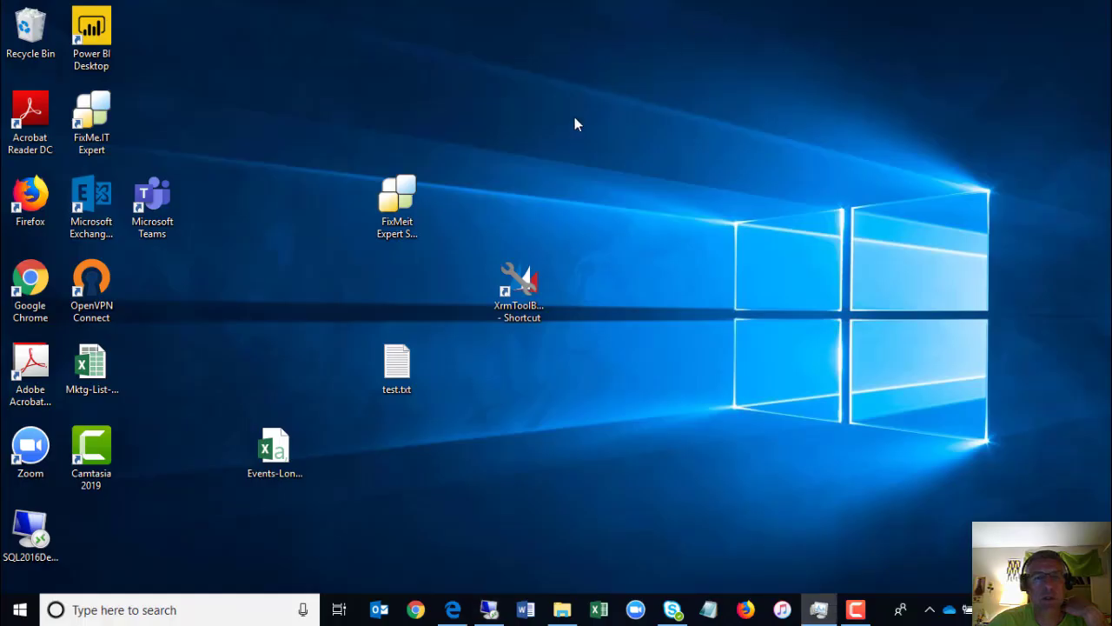
left_click(452, 606)
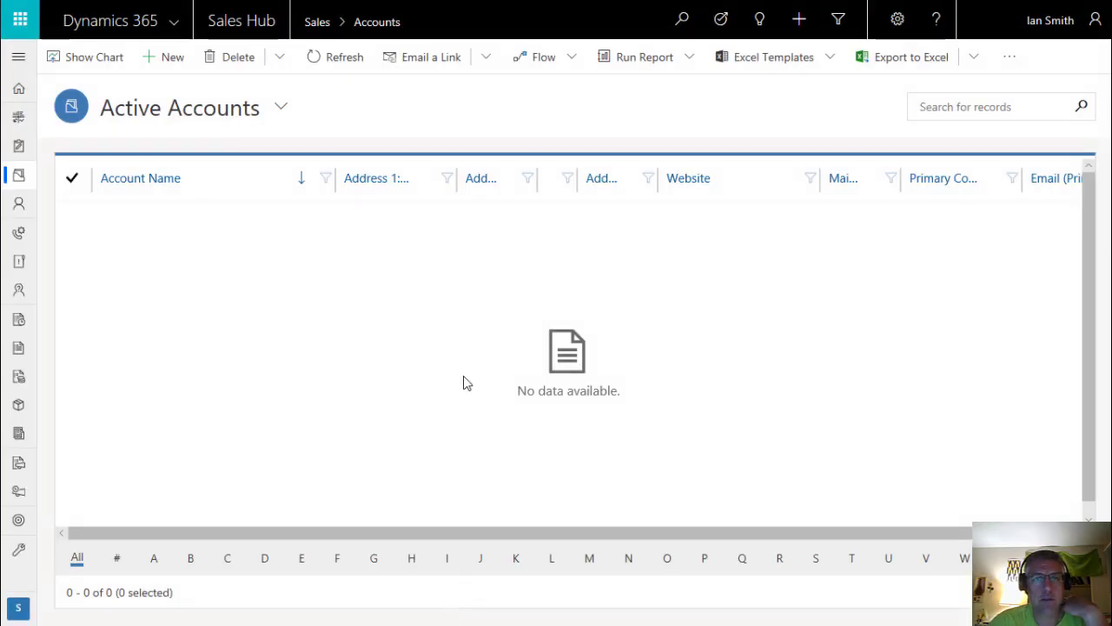
left_click(131, 185)
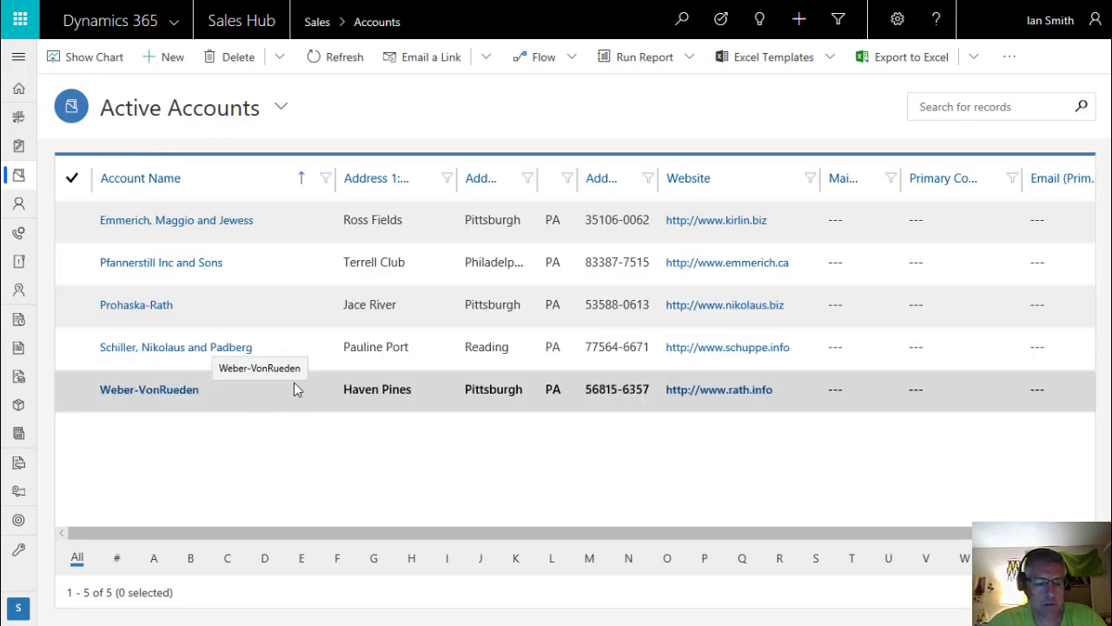
Return to Visual Studio and review only the mapped fields of the Update Accounts destination, closing its editor without saving
key("alt+Tab")
key("alt+Tab")
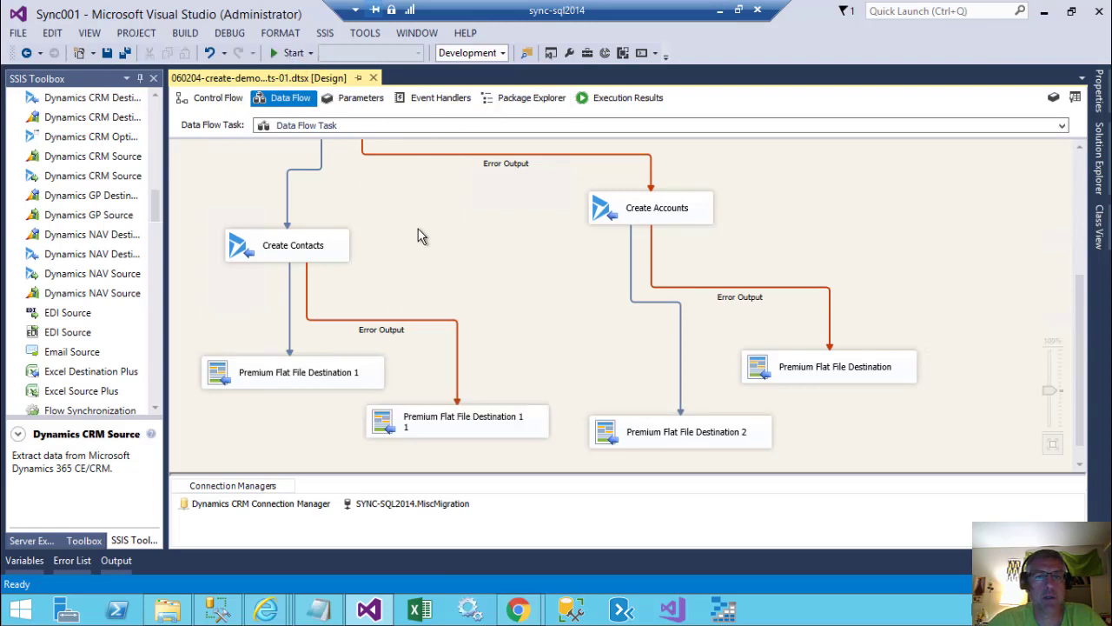
scroll(417, 235, "up", 3)
double_click(295, 240)
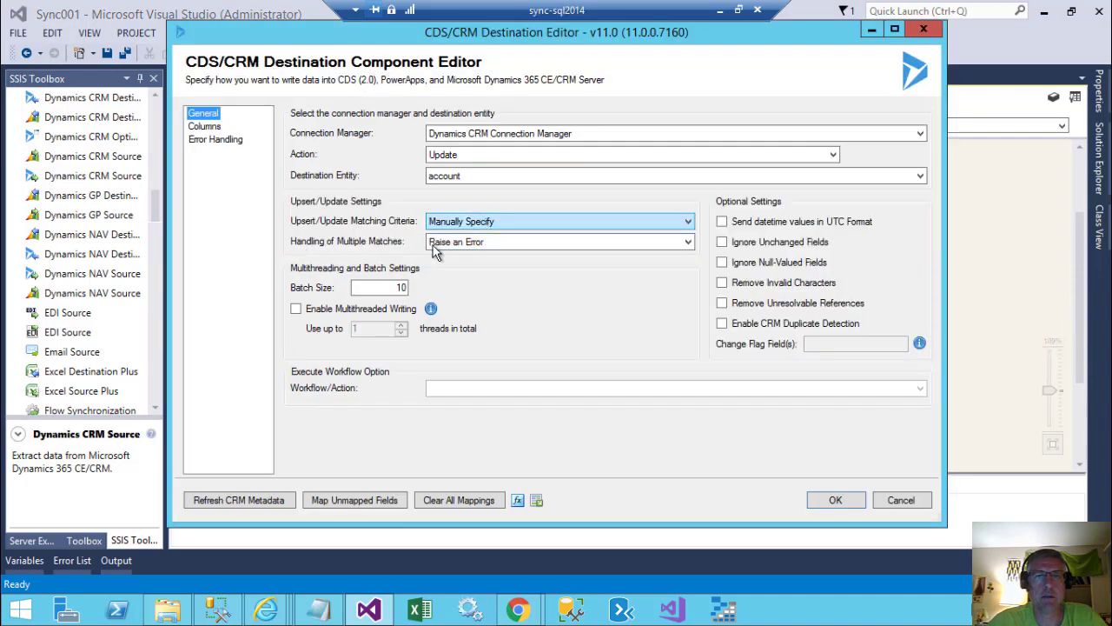
left_click(205, 127)
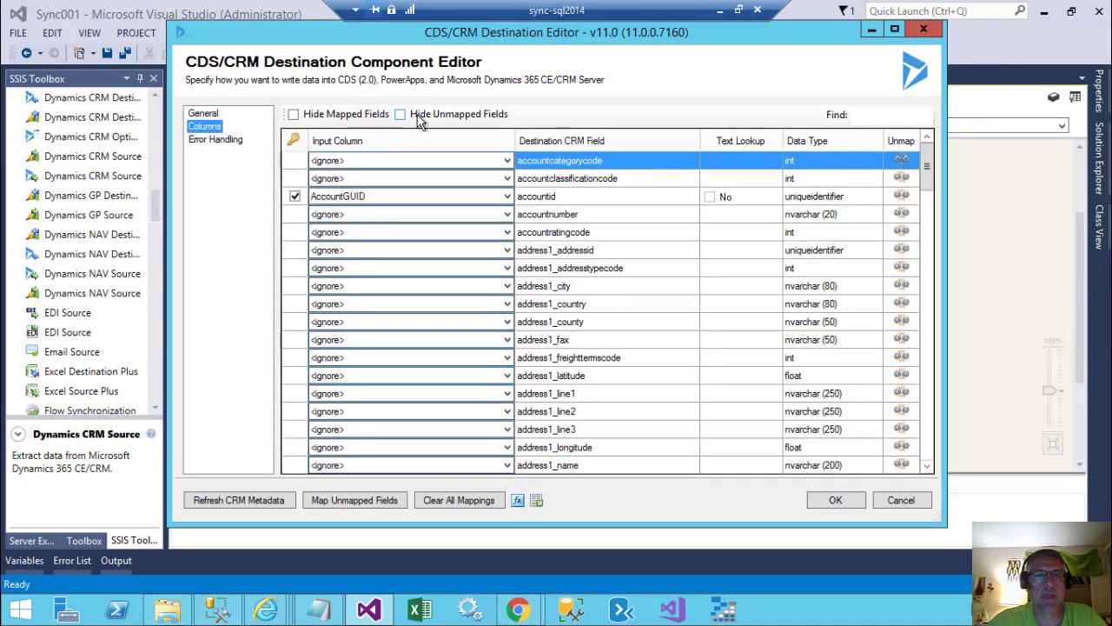
left_click(417, 115)
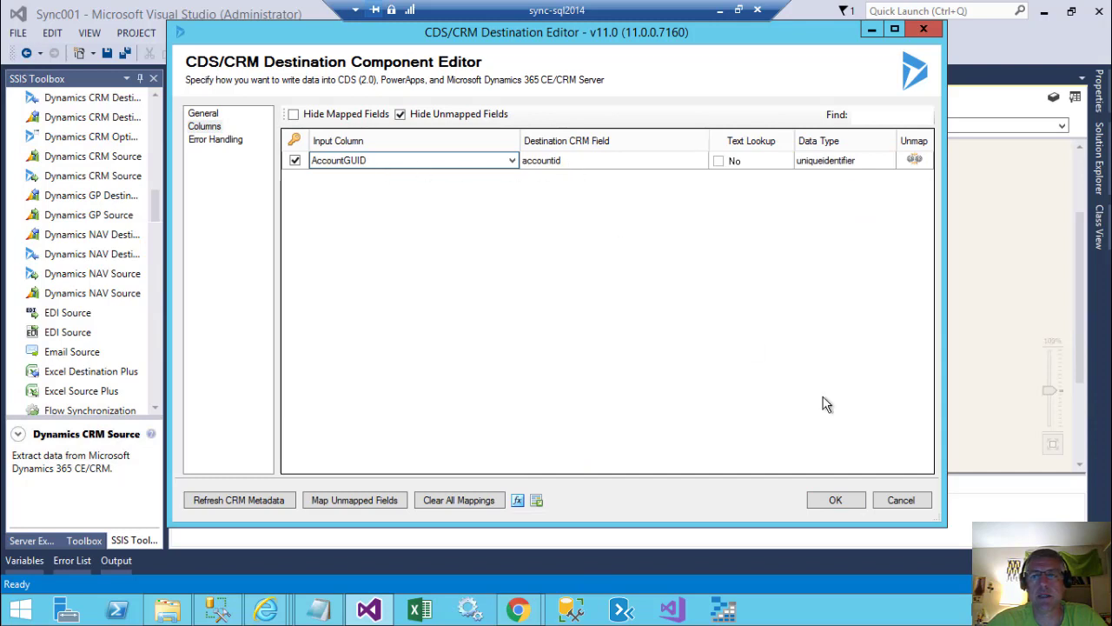
left_click(901, 501)
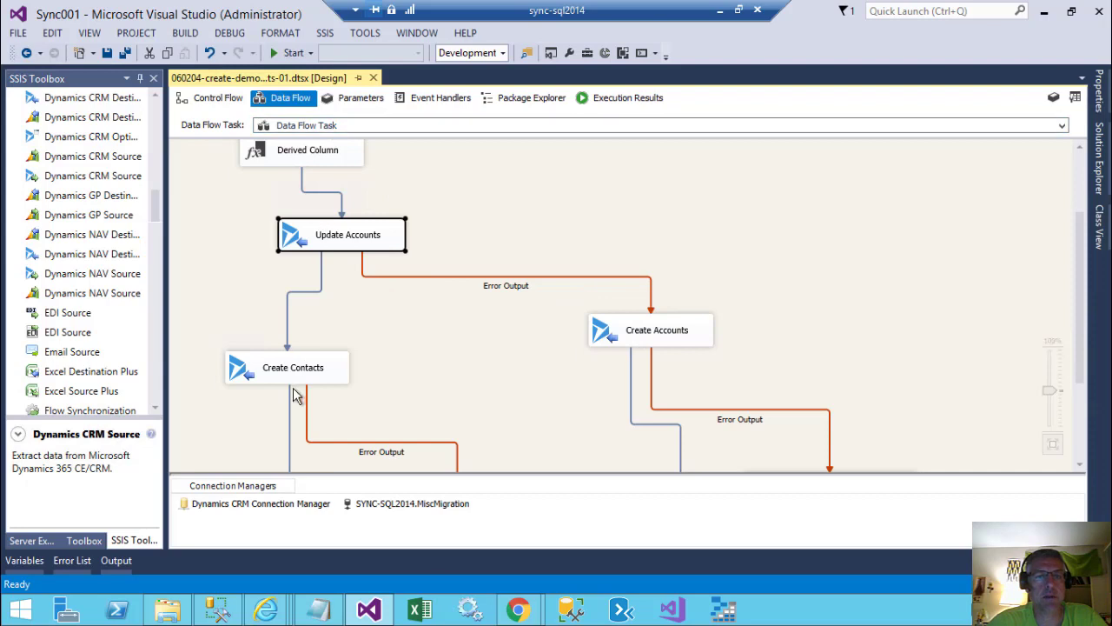
Run the package again, check the row counts through Create Contacts and its destinations, and stop debugging
left_click(261, 372)
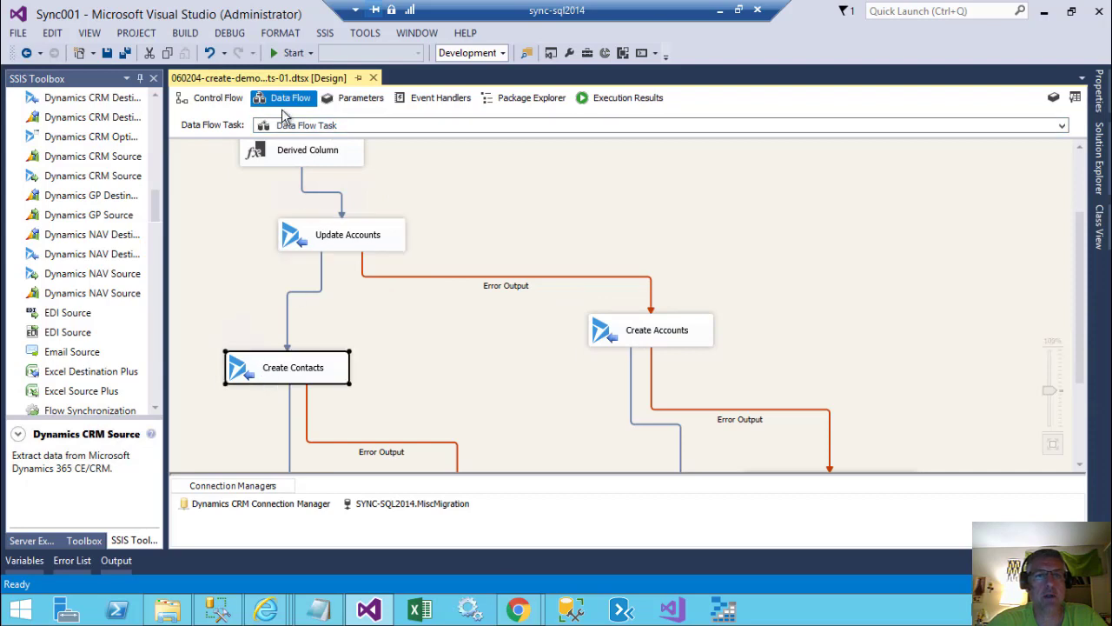
left_click(286, 53)
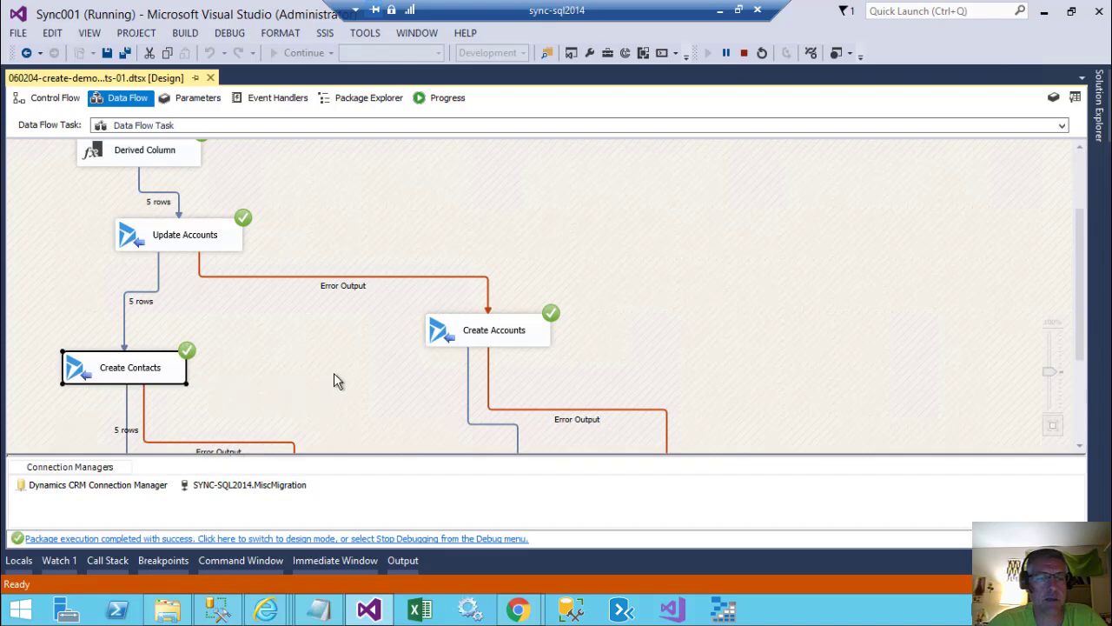
scroll(338, 380, "down", 3)
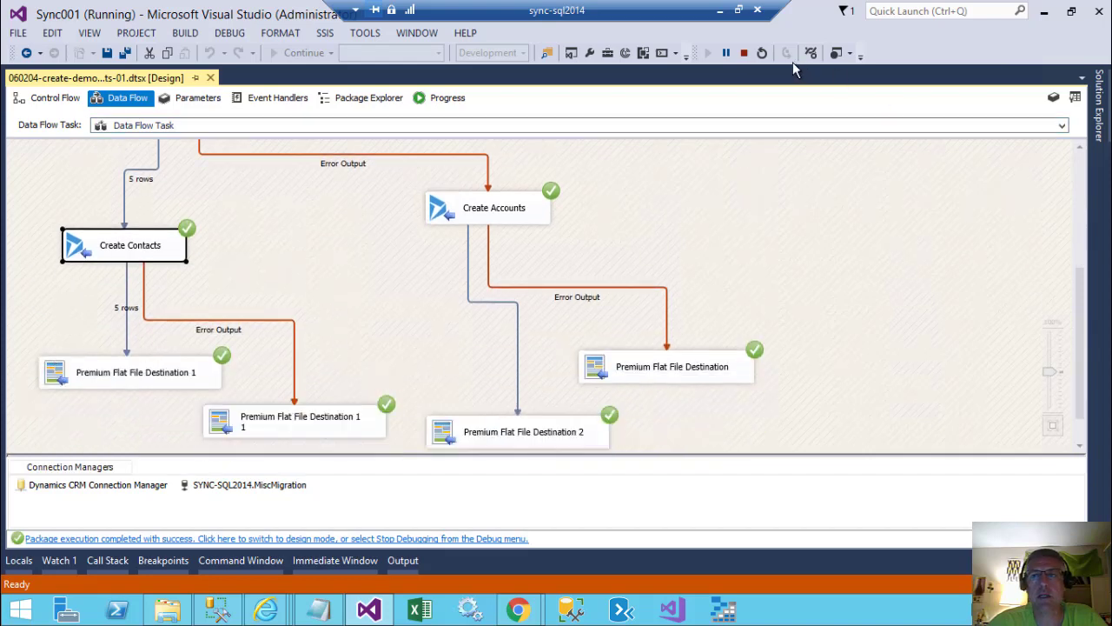
left_click(744, 53)
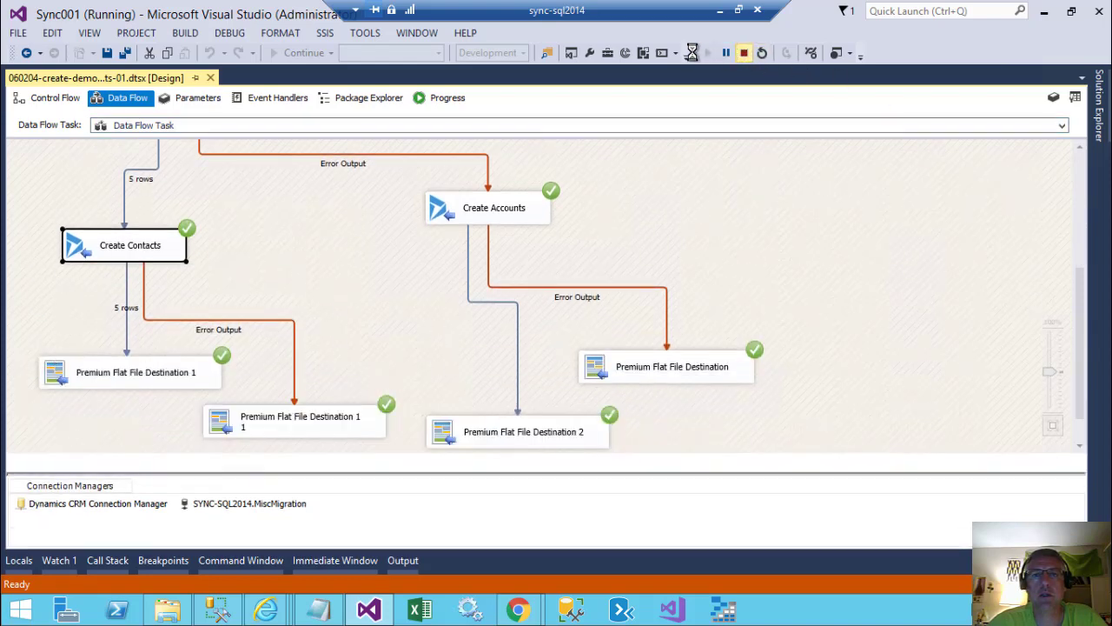
Switch to Dynamics 365 and open the Emmerich, Maggio and Jewess account to check its contacts
left_click(720, 13)
left_click(459, 607)
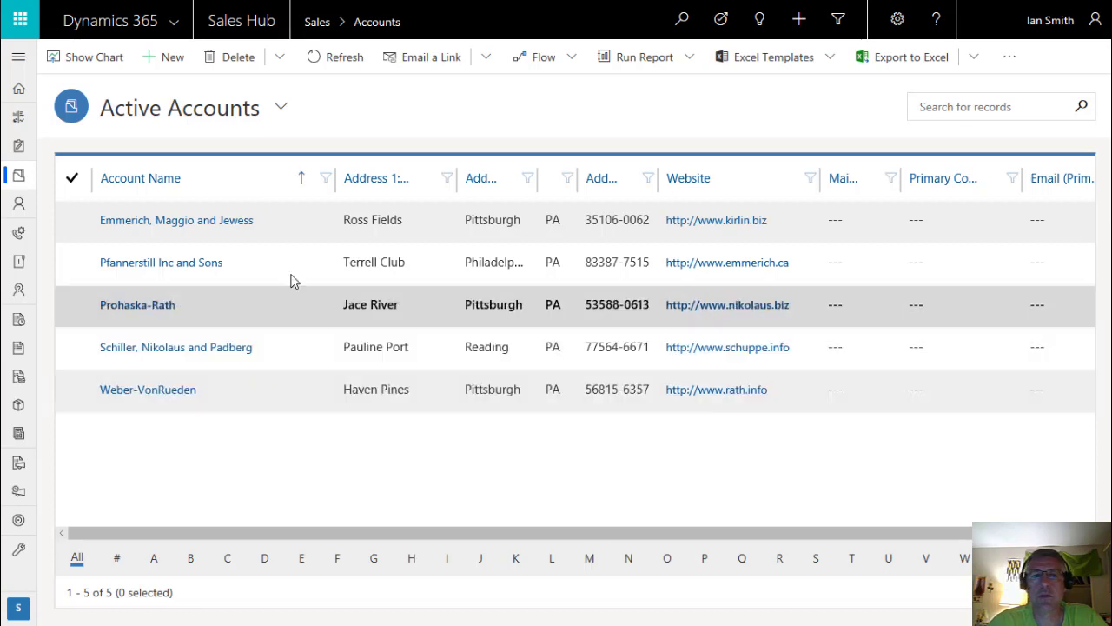
left_click(136, 224)
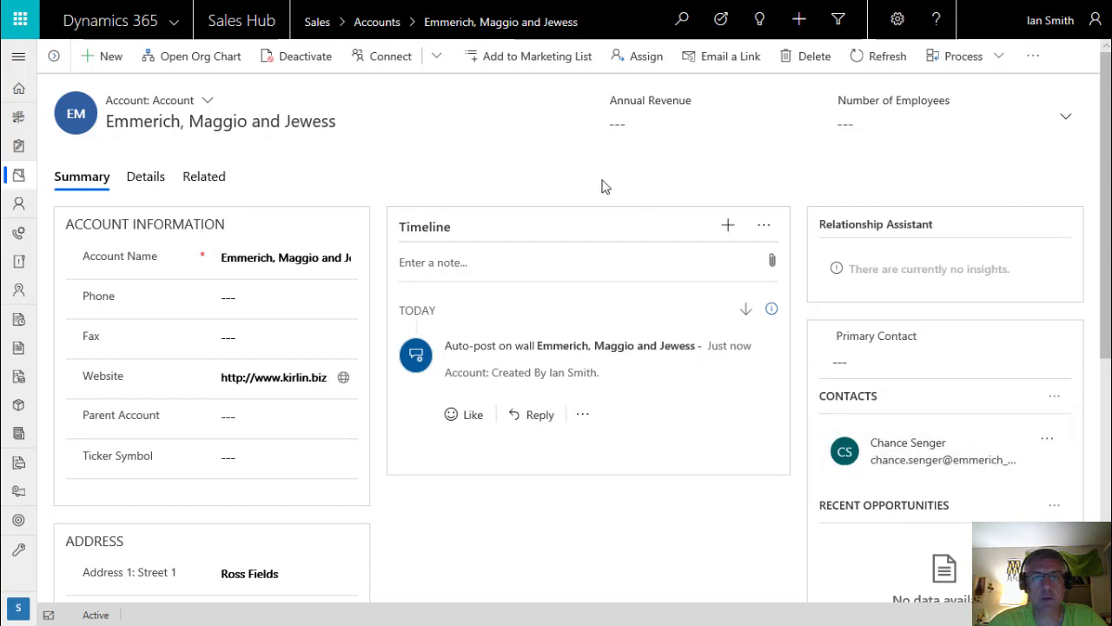
Leave the account record for the Active Accounts list and open the My Active Contacts list to check the created contacts
left_click(378, 24)
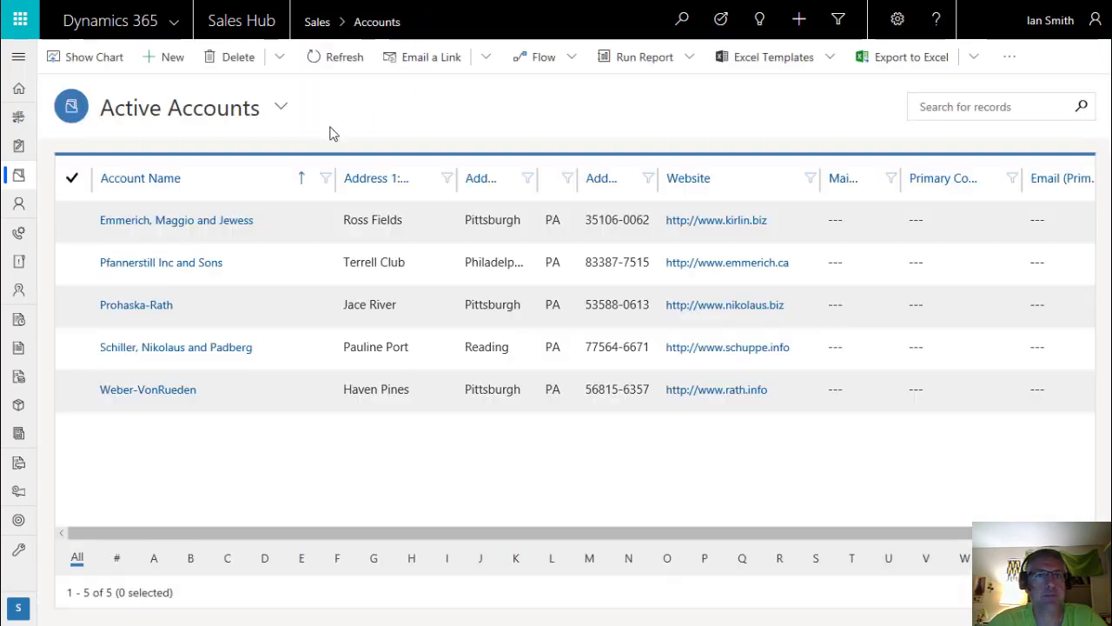
left_click(280, 109)
left_click(280, 109)
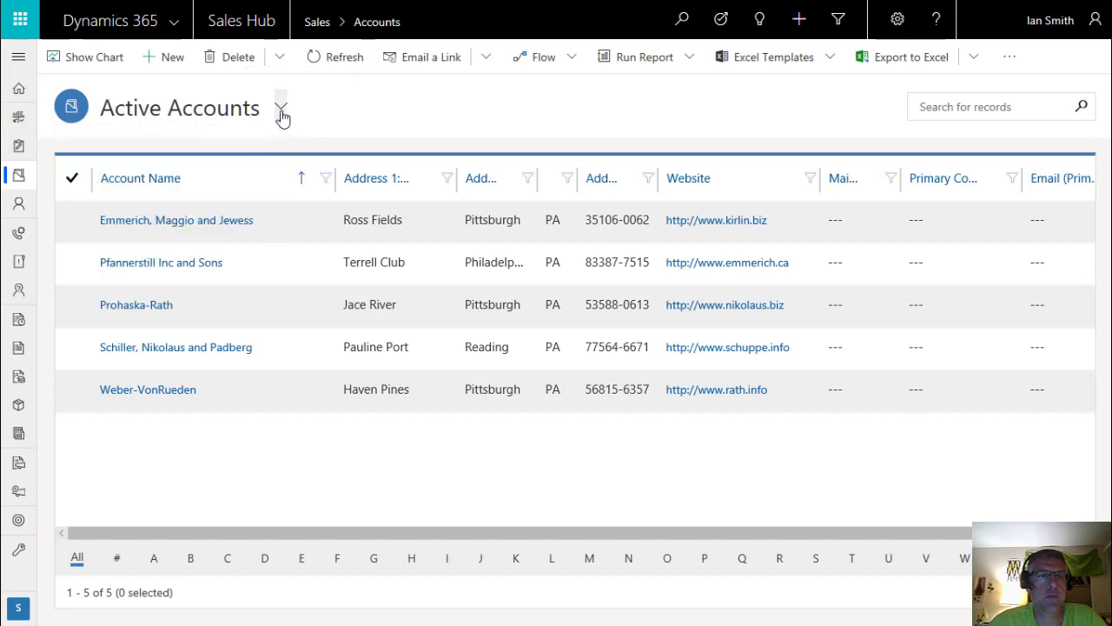
left_click(20, 212)
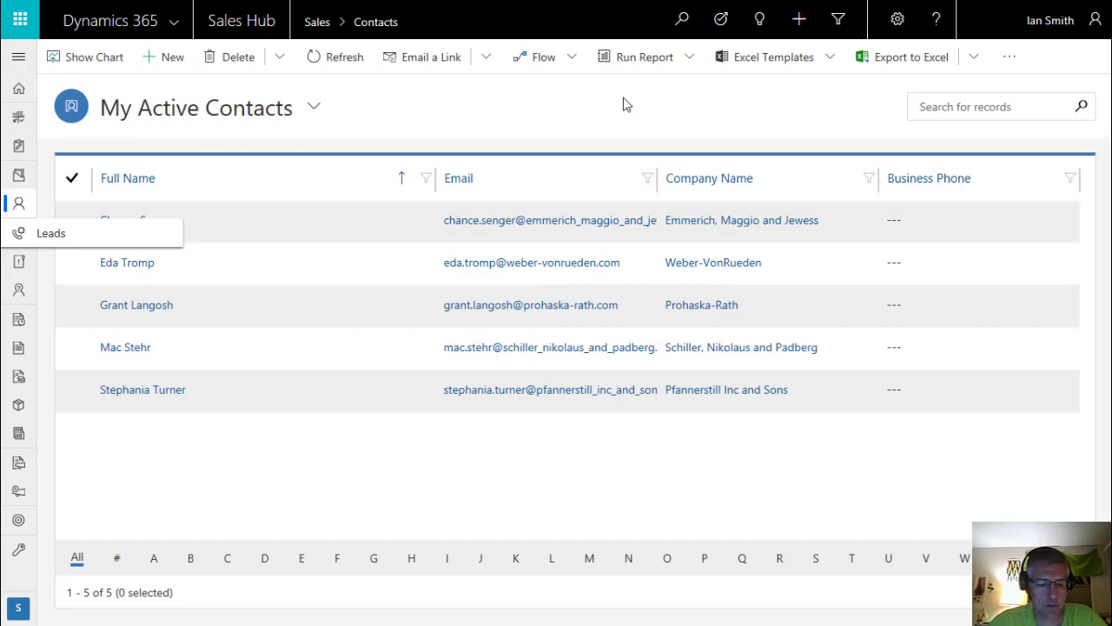
Switch back to Visual Studio on the remote desktop, run the package again to add more contacts, and stop debugging
key("alt+Tab")
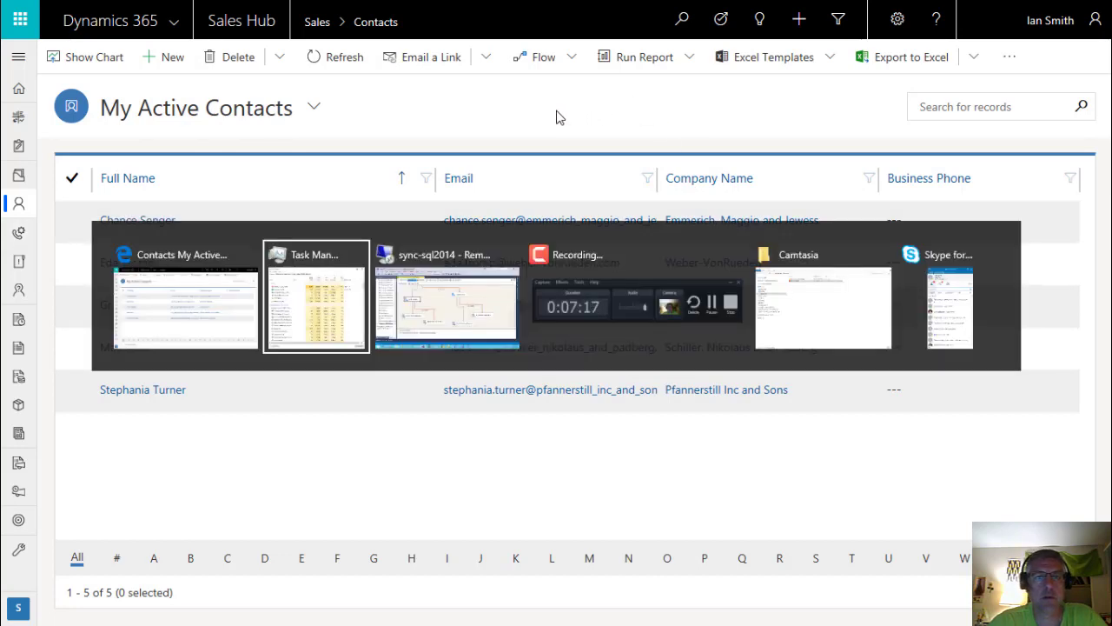
key("alt+Tab")
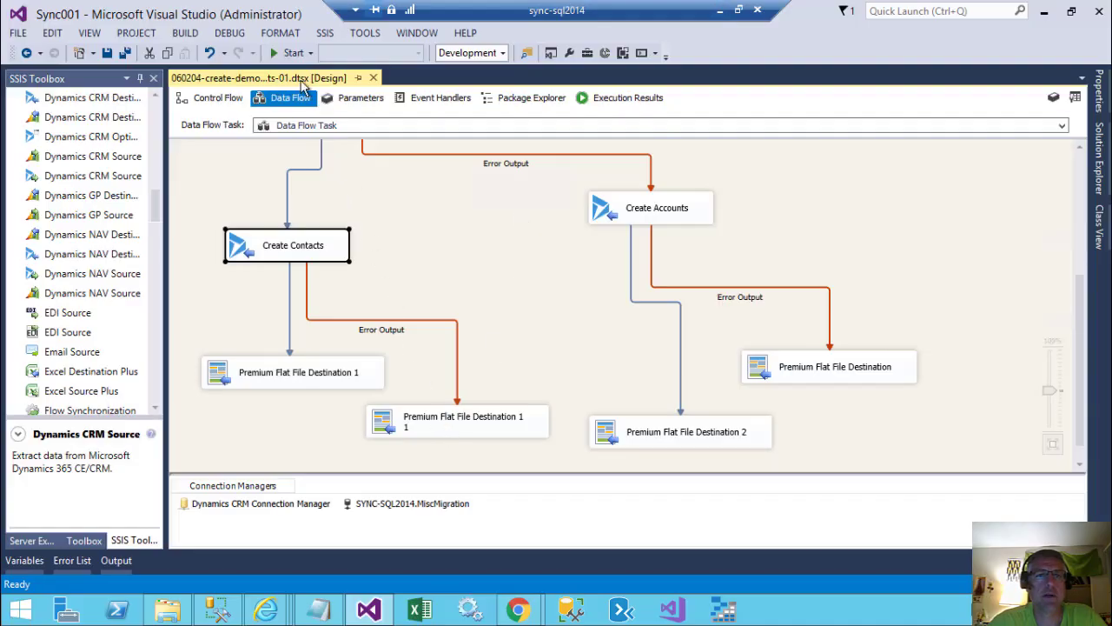
left_click(289, 53)
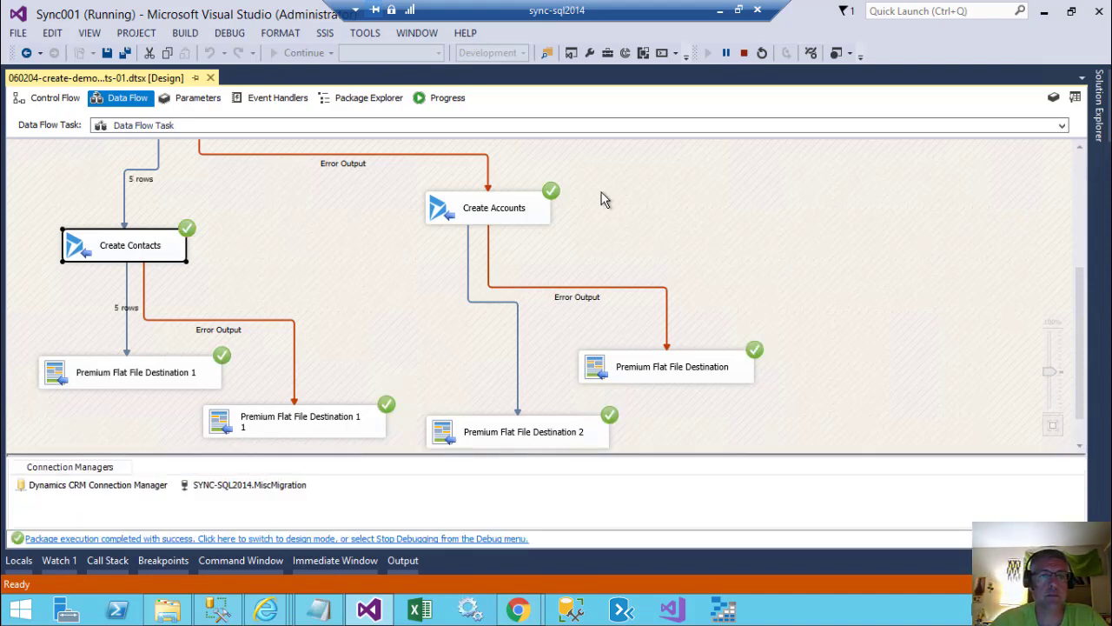
left_click(744, 53)
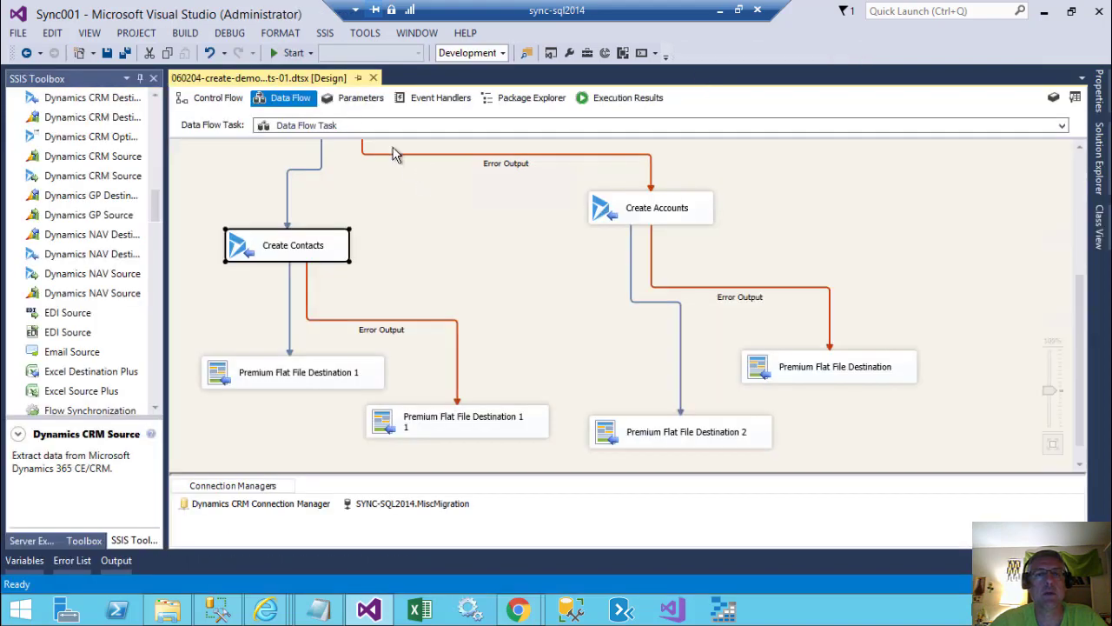
Run the package once more, follow the rows from Data Spawner down to the flat file destinations, and stop debugging
left_click(290, 52)
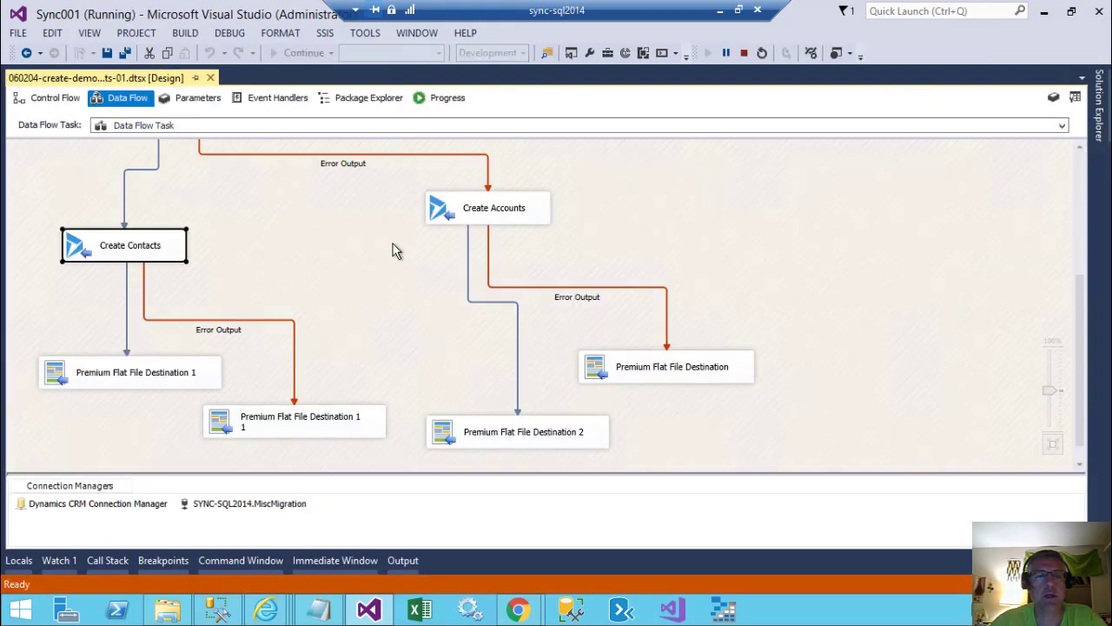
left_click(354, 269)
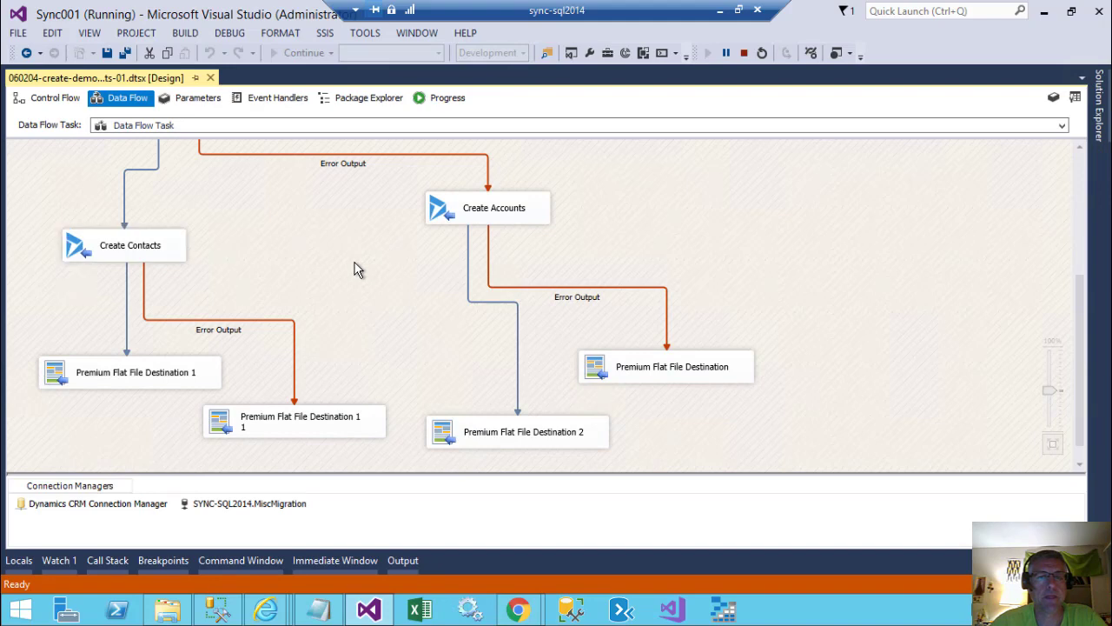
scroll(354, 269, "up", 6)
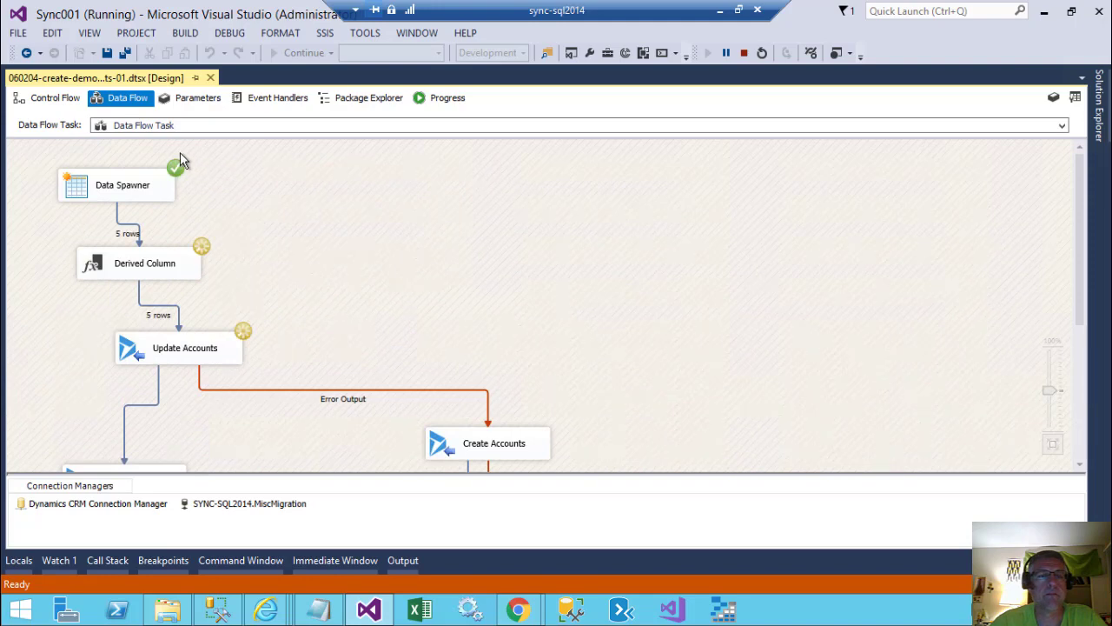
scroll(328, 330, "down", 5)
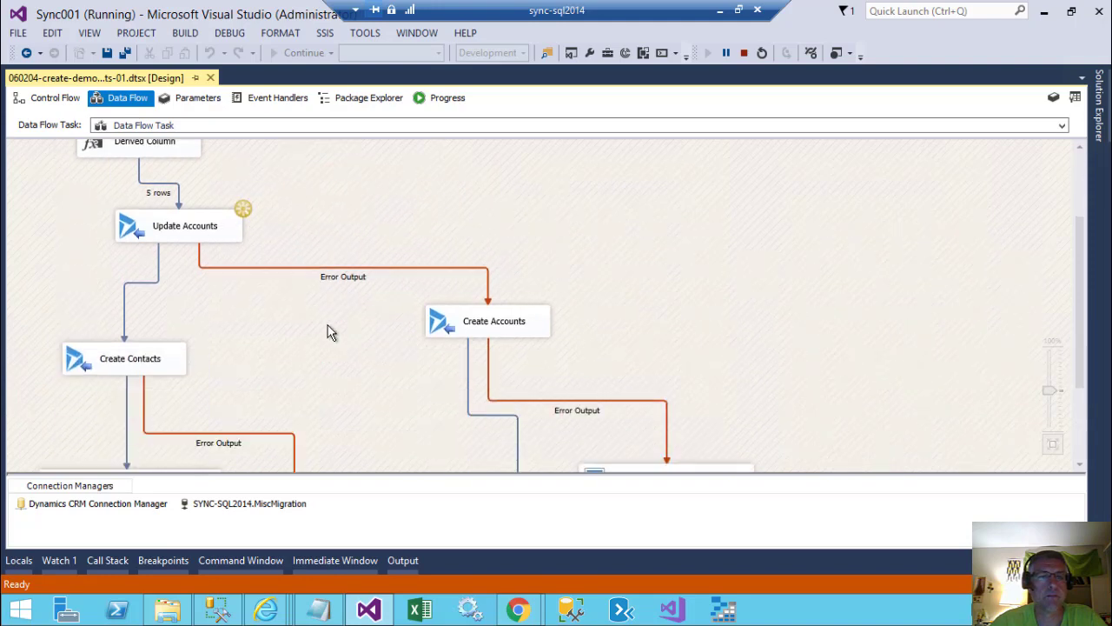
scroll(328, 330, "down", 4)
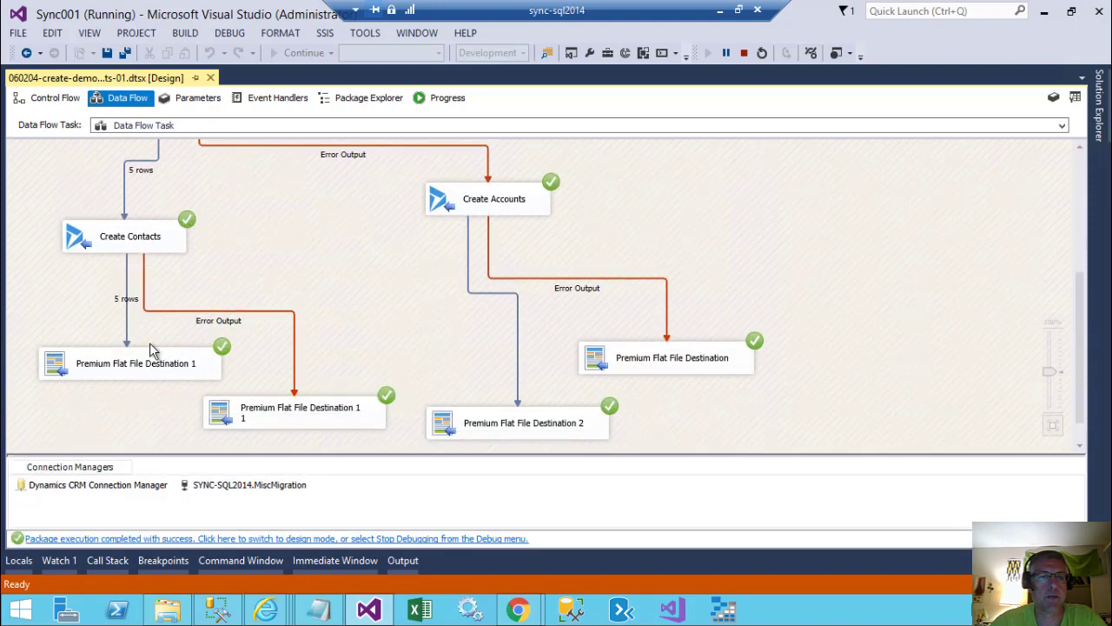
left_click(745, 54)
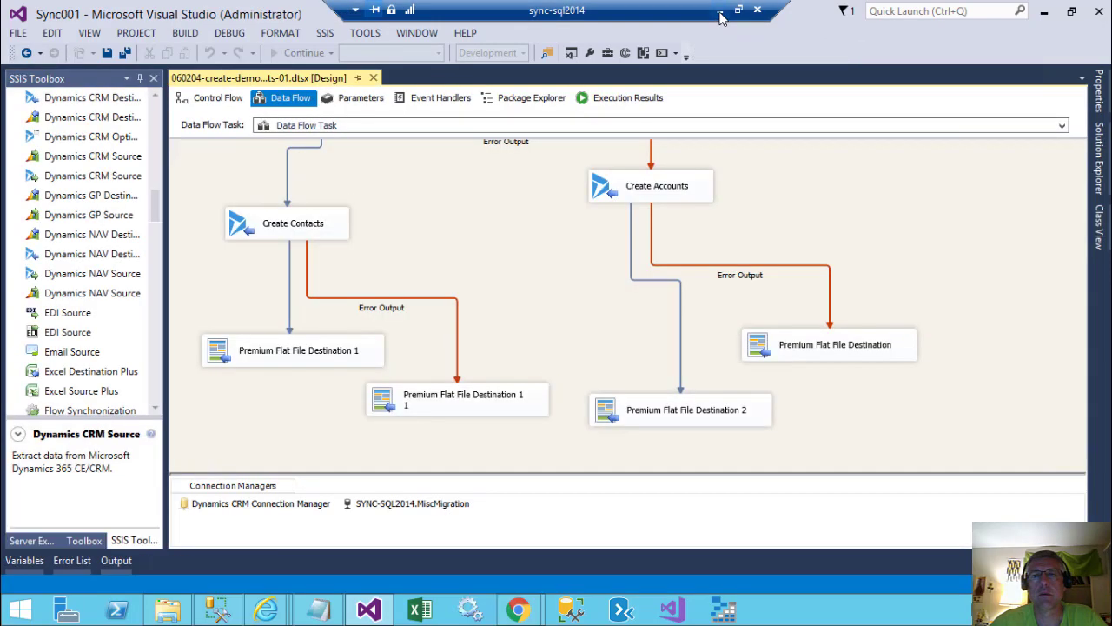
Switch to Dynamics 365 in the local browser, sort My Active Contacts by Company Name, and review the contacts under each account
left_click(720, 10)
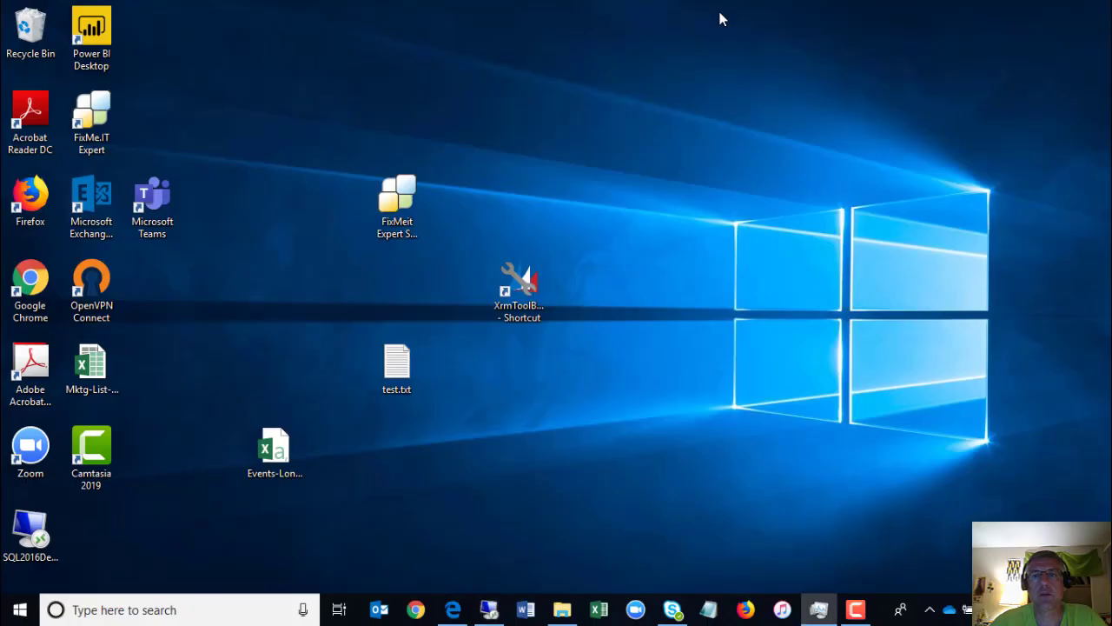
left_click(455, 608)
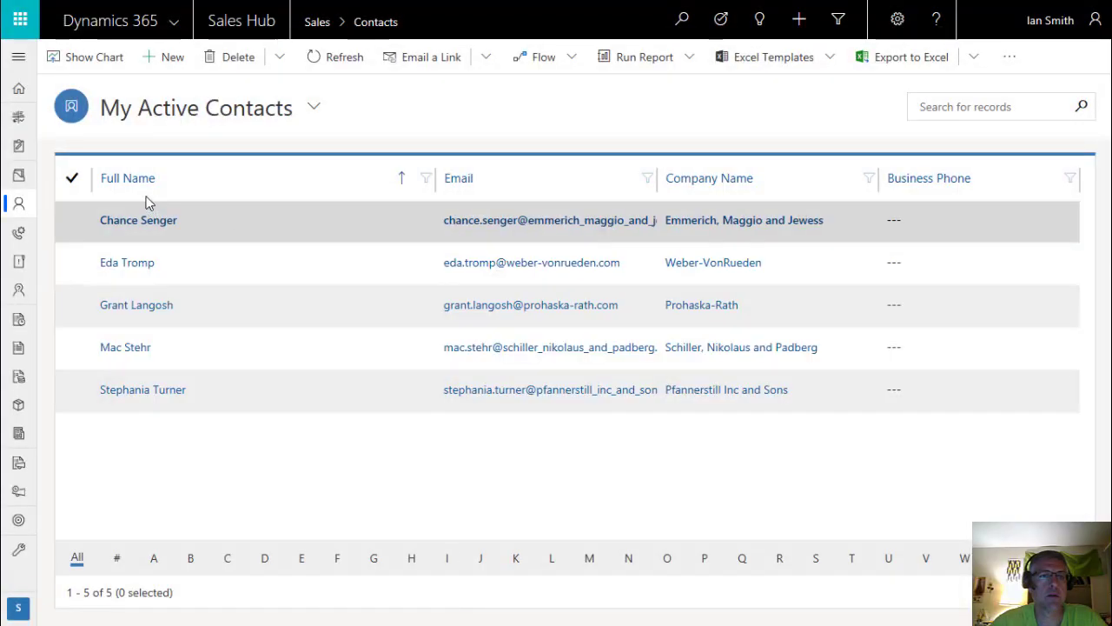
left_click(143, 183)
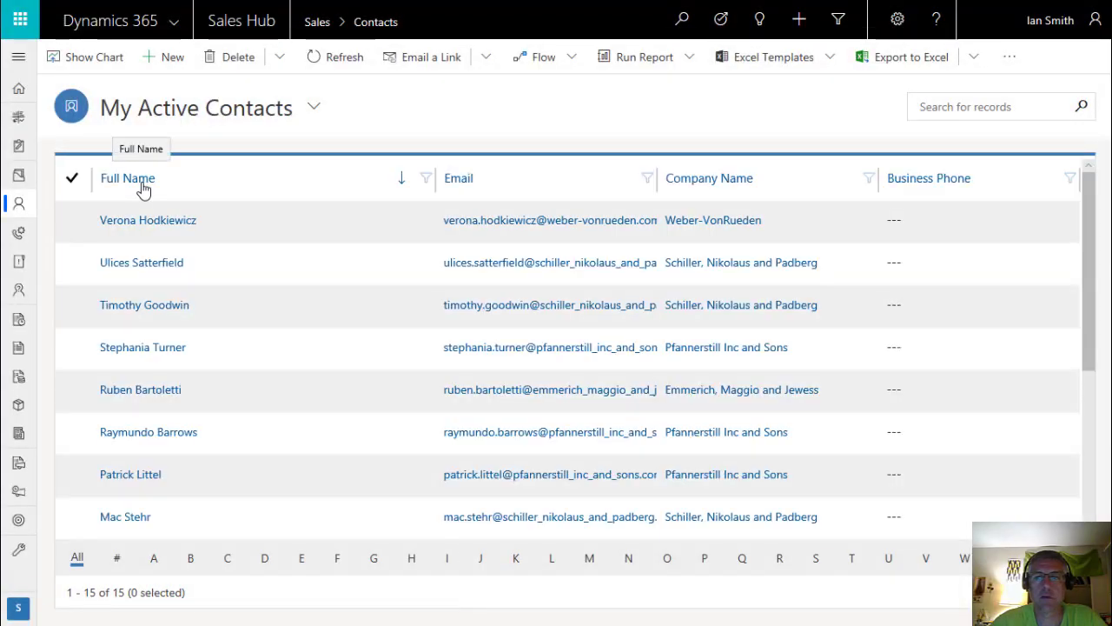
left_click(728, 184)
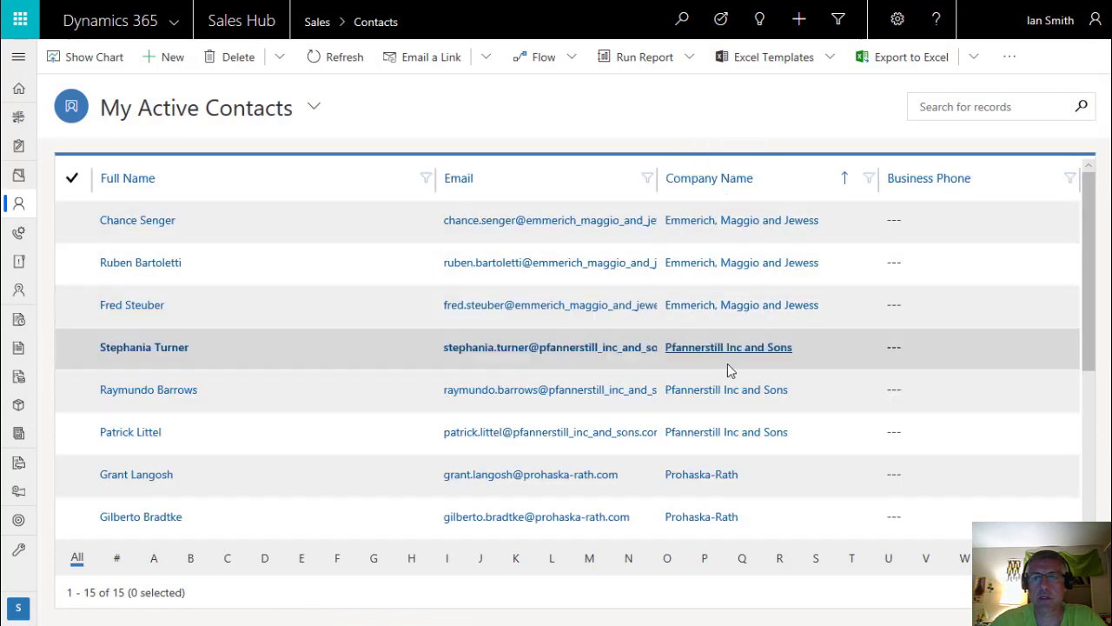
scroll(733, 453, "down", 3)
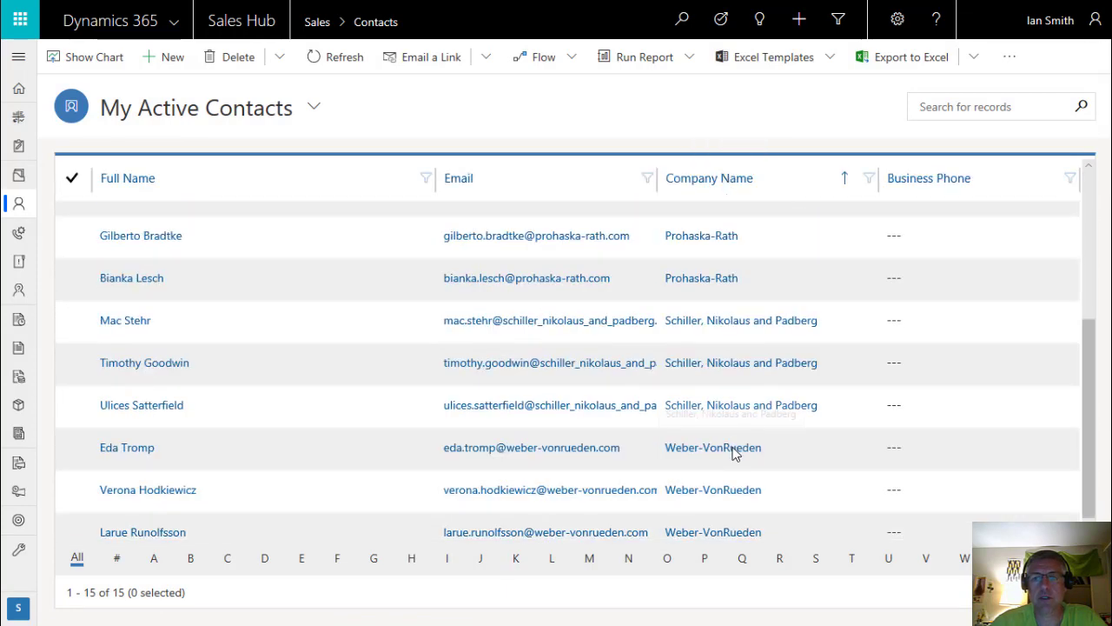
scroll(748, 441, "up", 1)
scroll(808, 391, "down", 1)
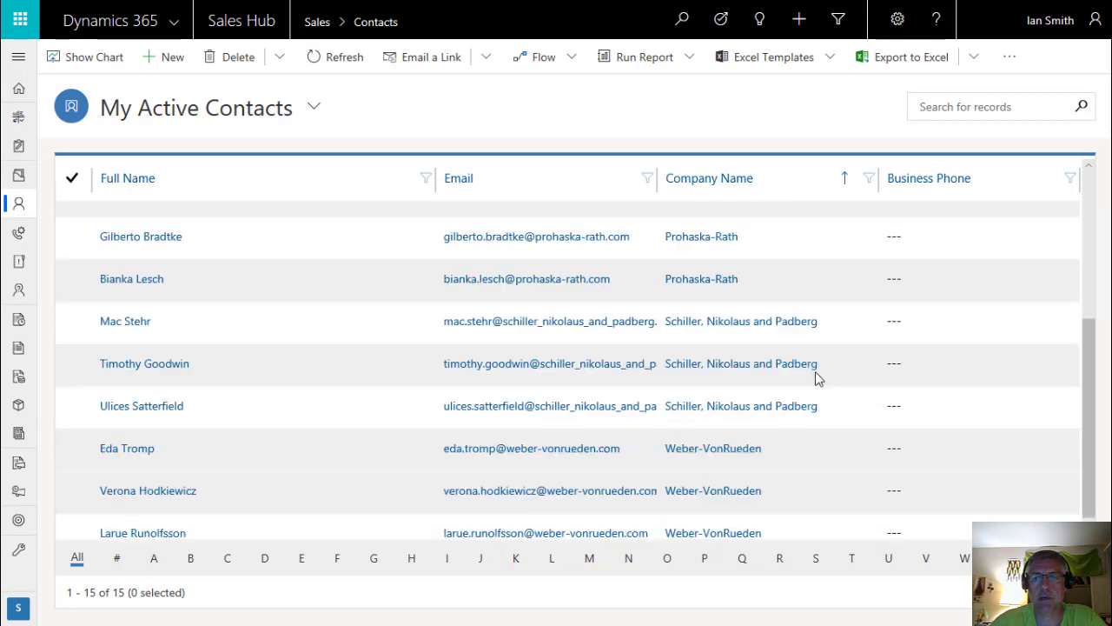